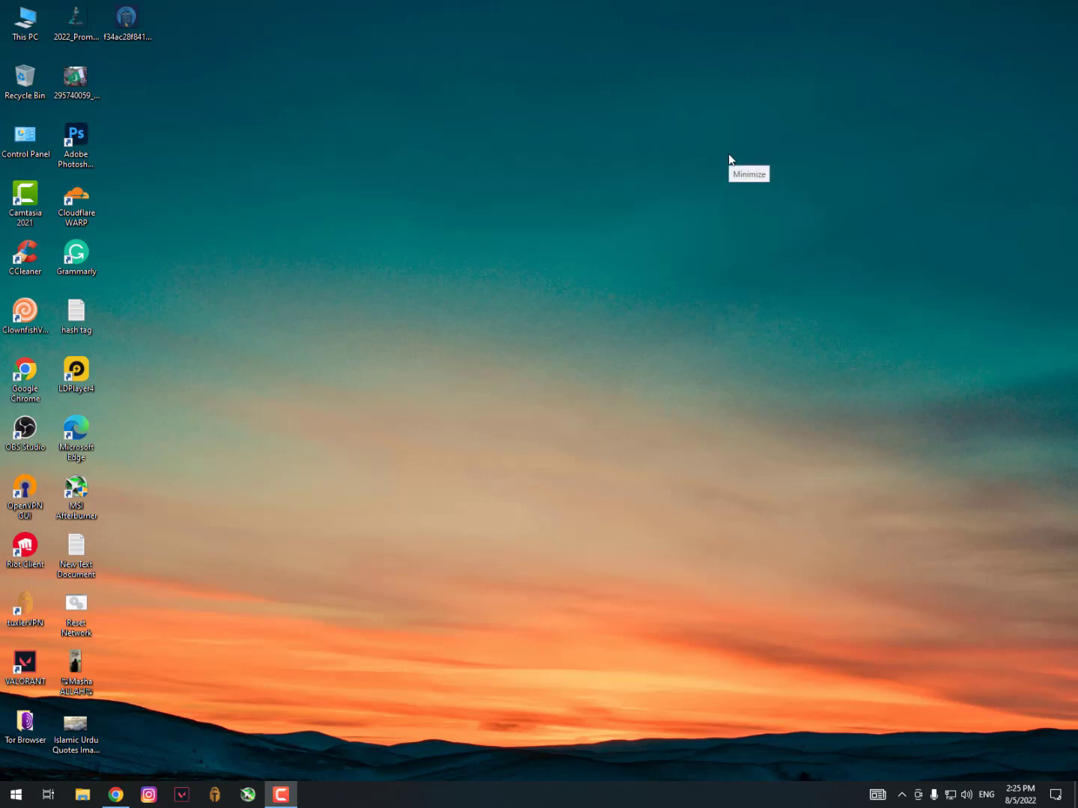
# Switch to Chrome and view the YouTube Studio channel comment about the emulator stopping at 30%
pyautogui.click(728, 153)
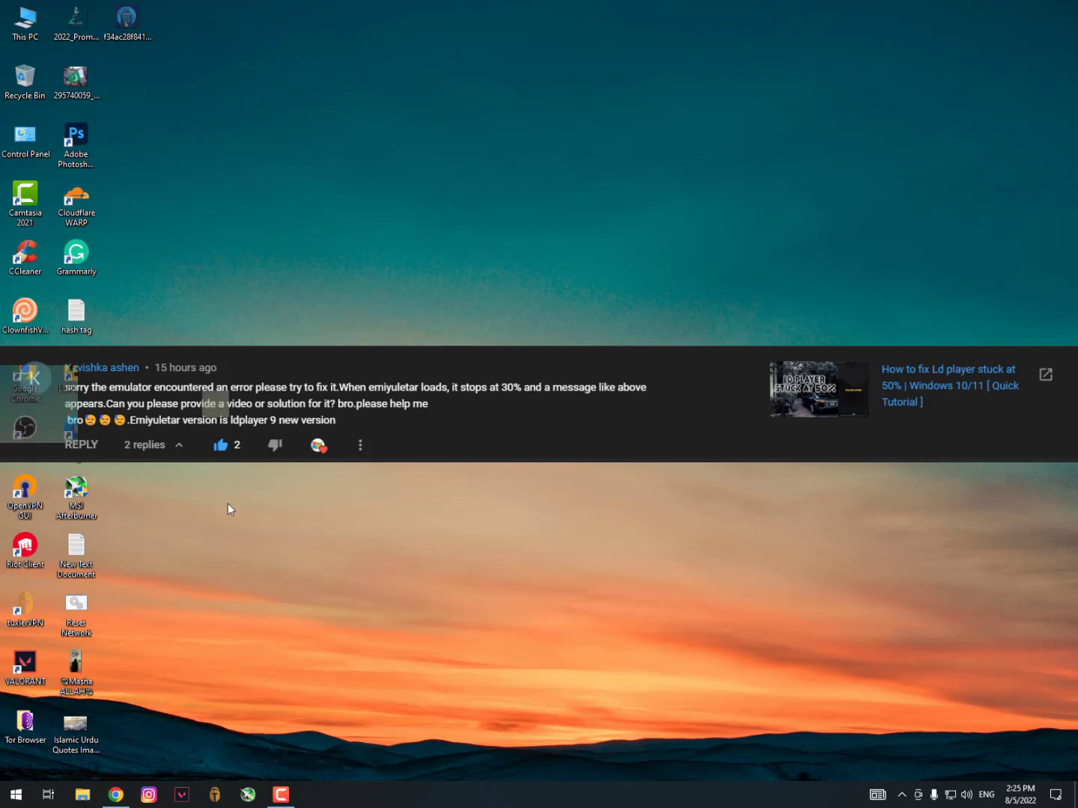
pyautogui.click(116, 791)
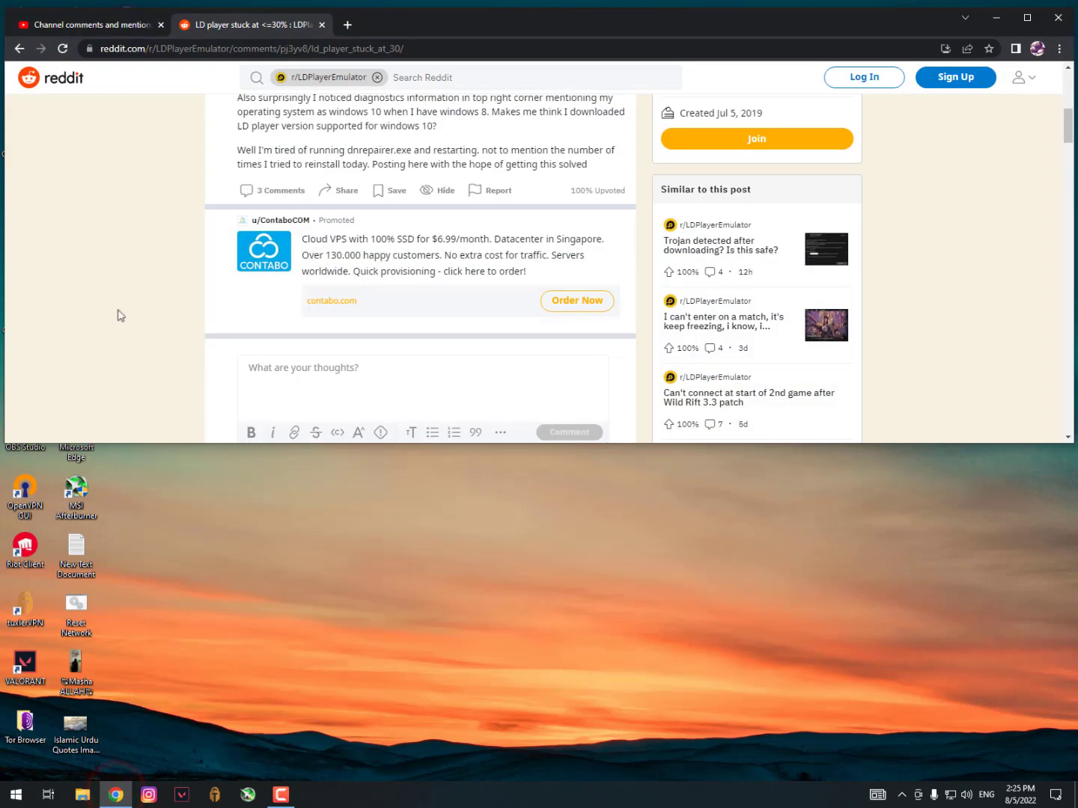
pyautogui.click(120, 25)
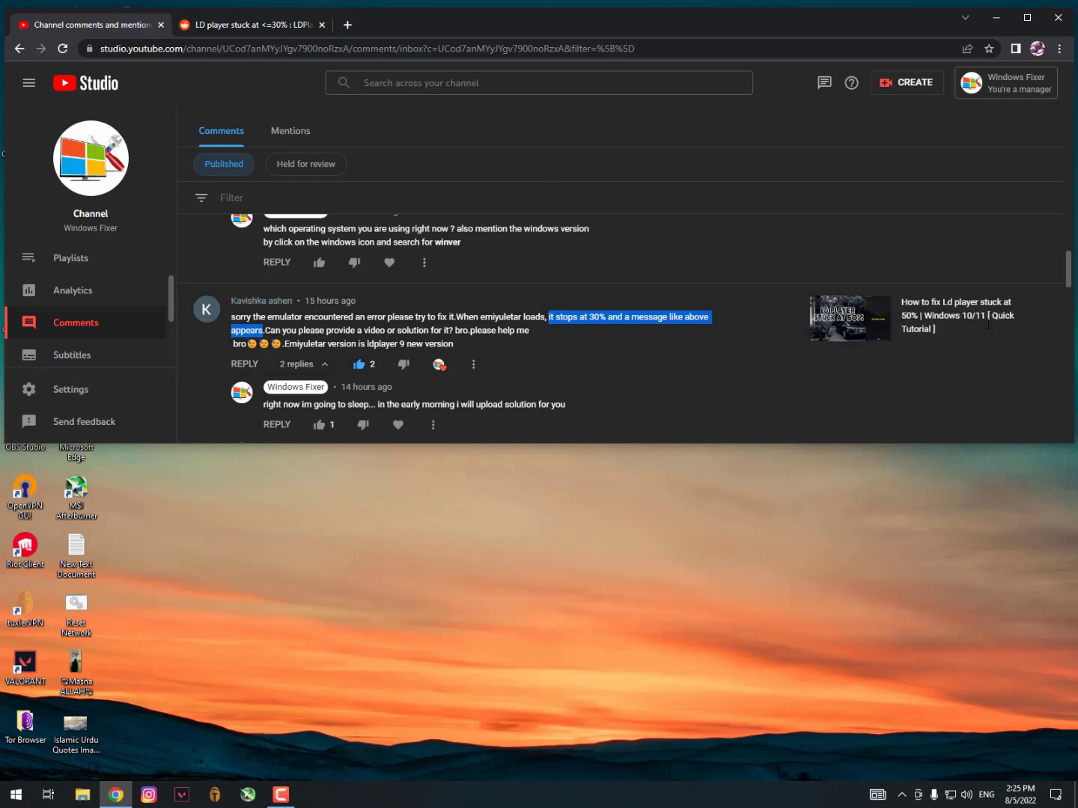
# Read the Reddit post "LD player stuck at <=30%" and highlight the words about loading till 30%
pyautogui.click(227, 27)
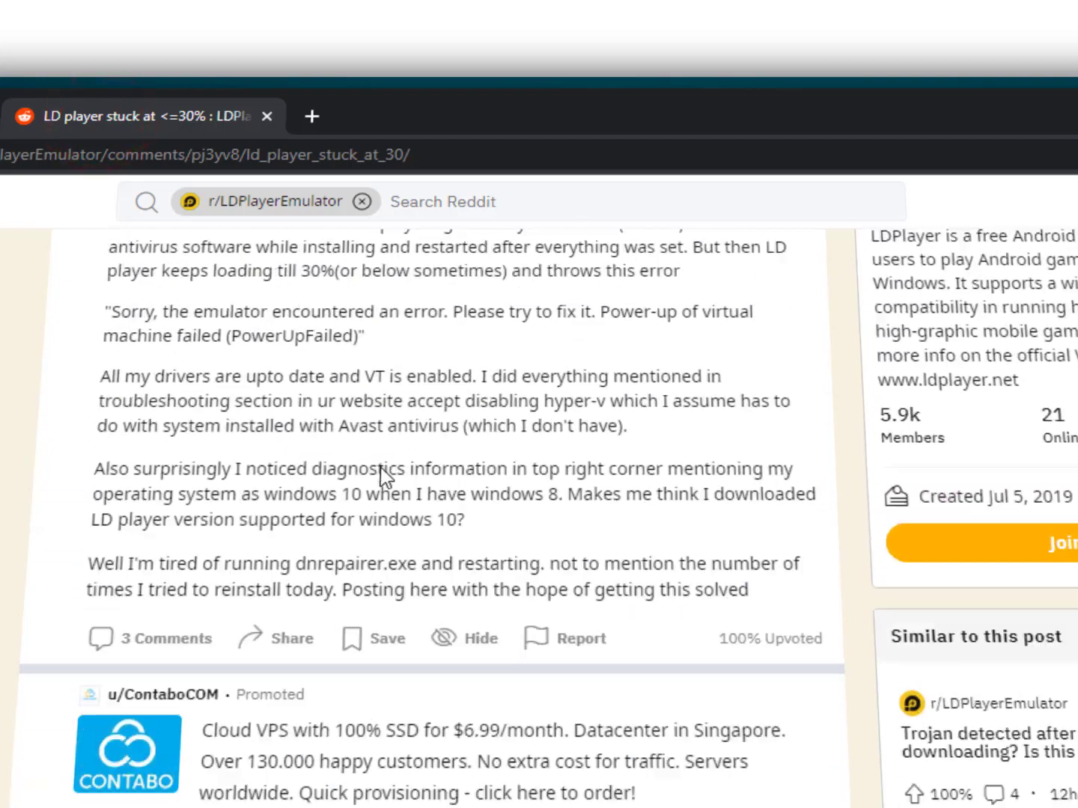
pyautogui.scroll(3, 381, 467)
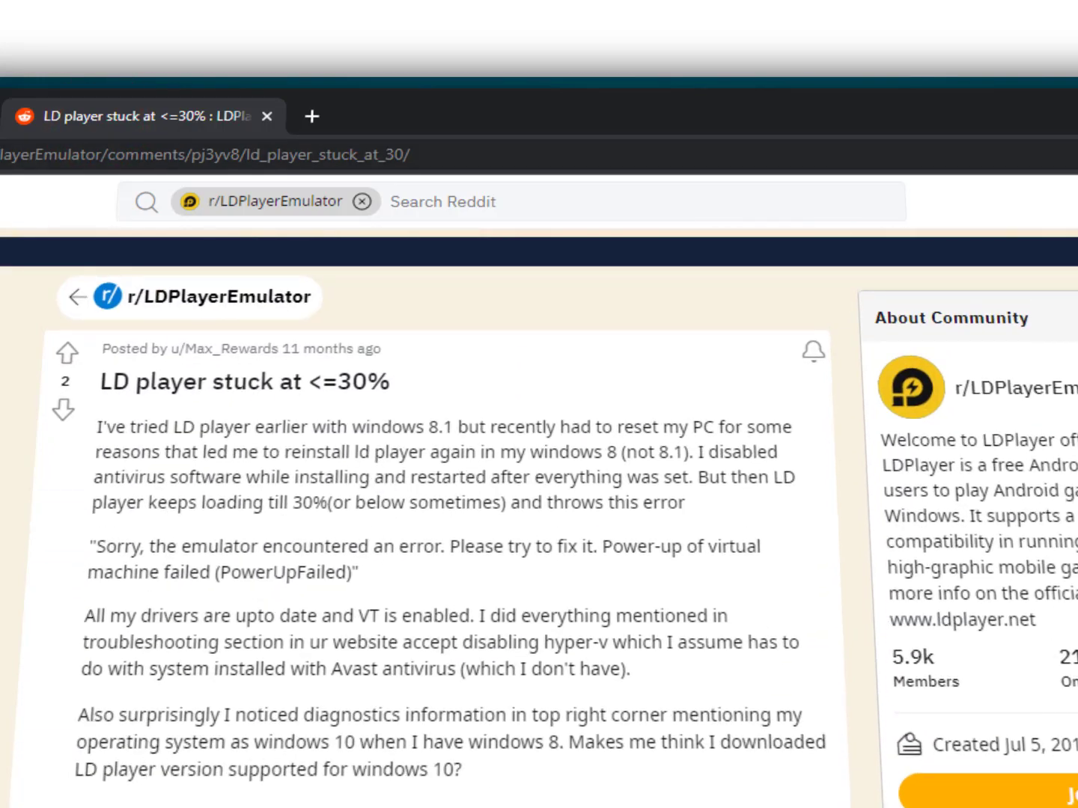
pyautogui.scroll(-2, 228, 434)
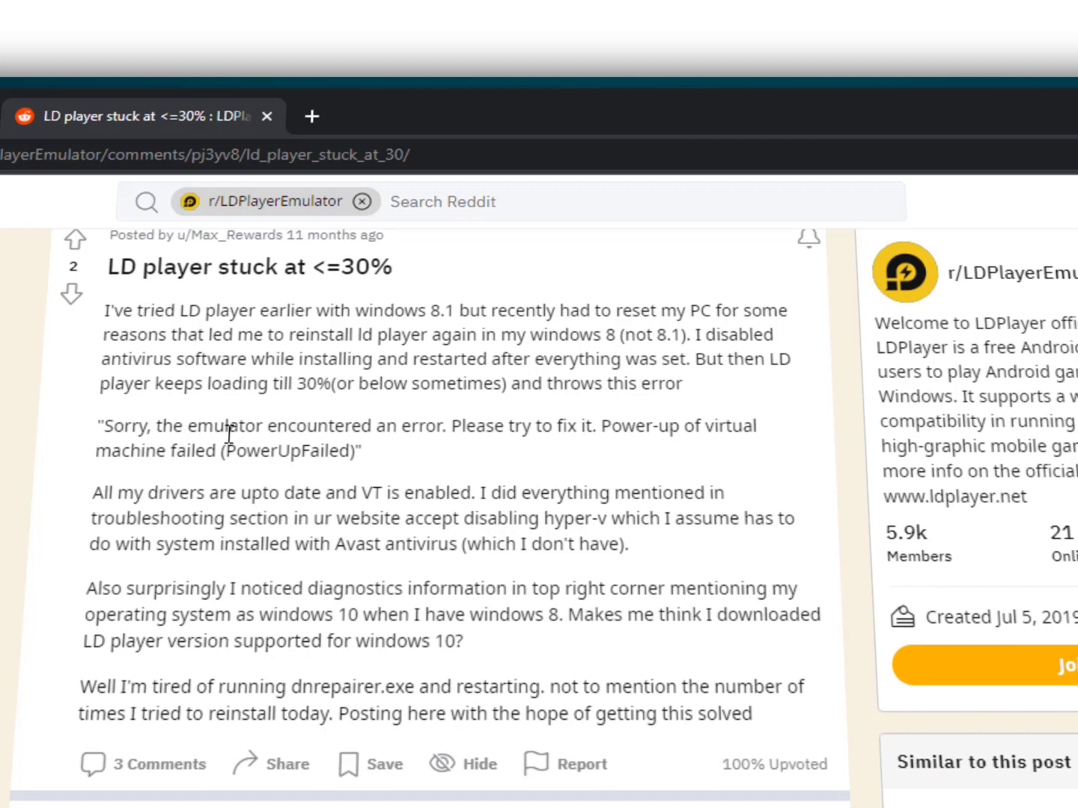
pyautogui.moveTo(107, 305); pyautogui.dragTo(427, 358)
pyautogui.click(420, 392)
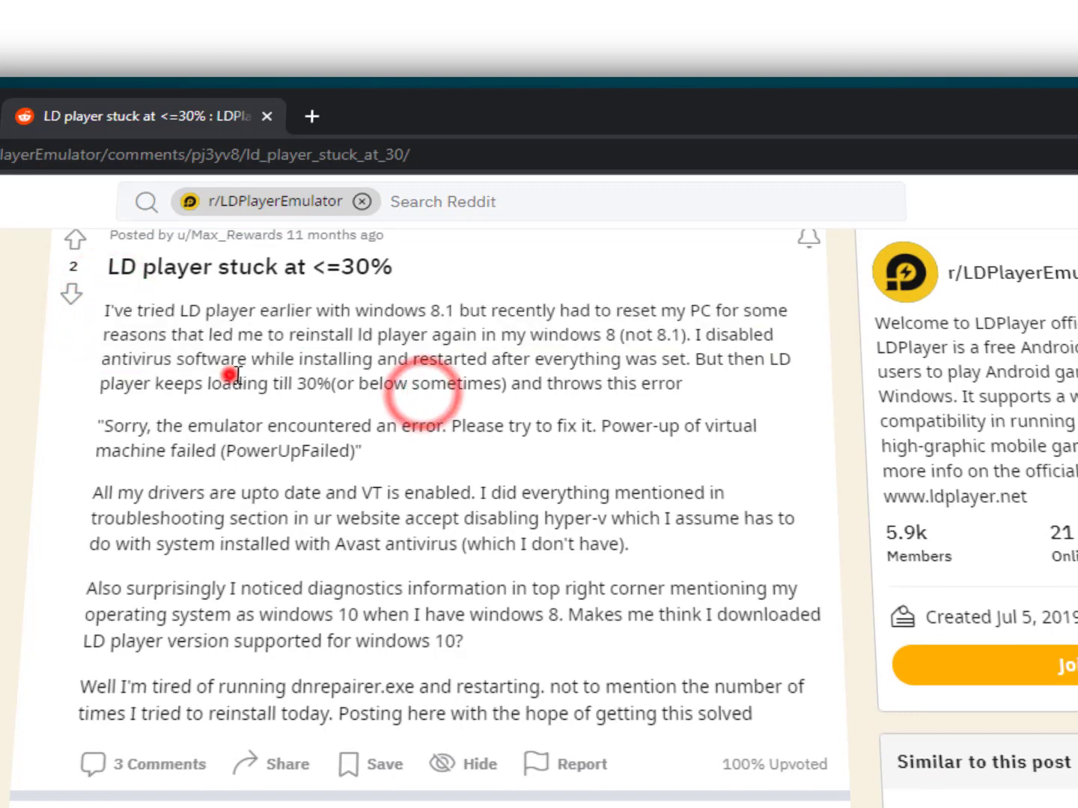
pyautogui.moveTo(233, 384); pyautogui.dragTo(339, 385)
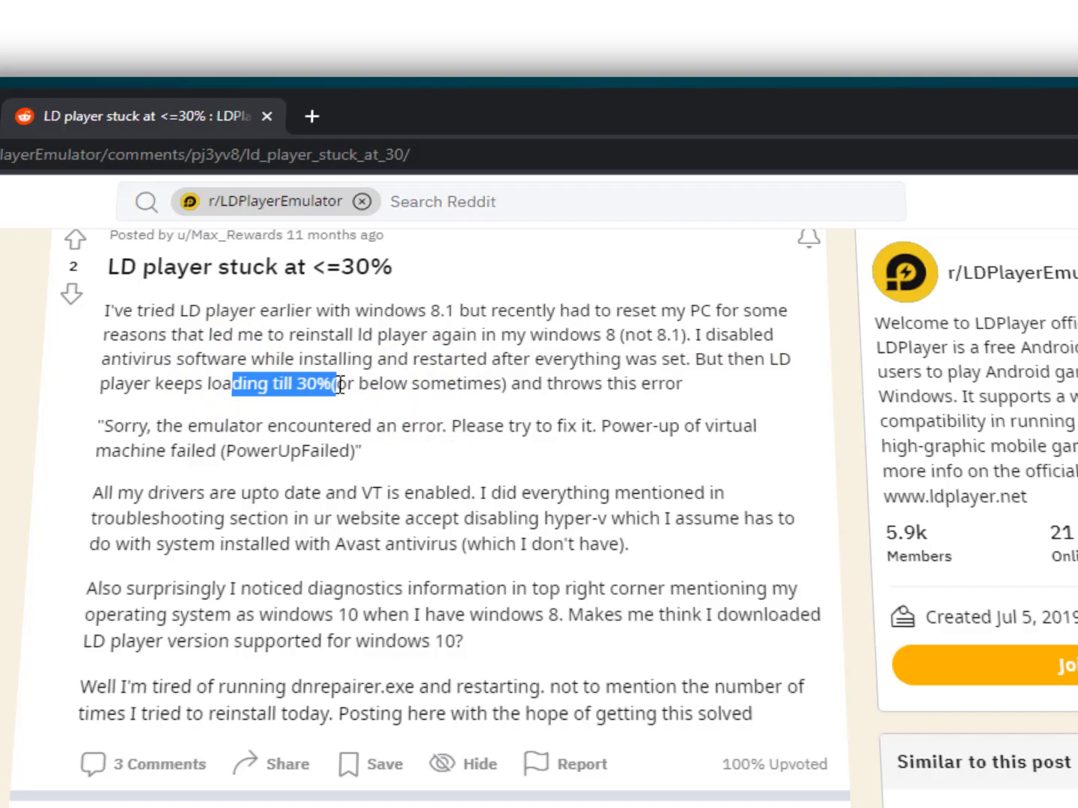
# Find LDPlayer's reply below the Reddit post and highlight its advice "VT and enable it again."
pyautogui.scroll(-12, 335, 500)
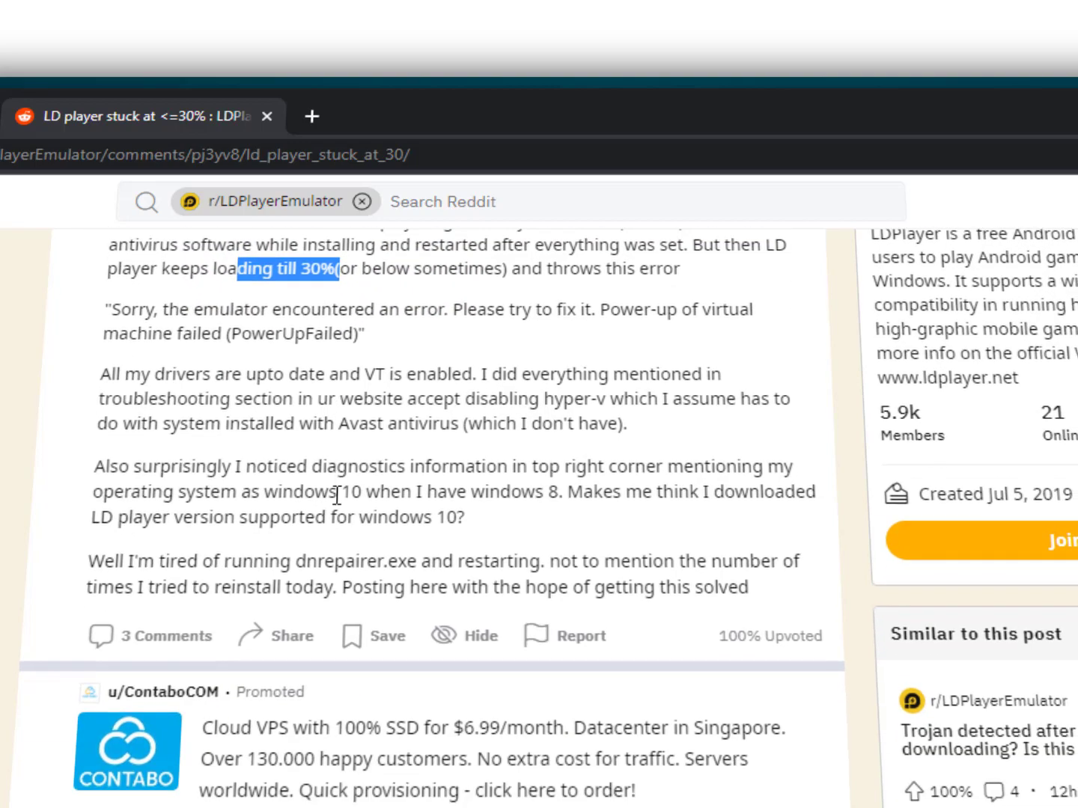
pyautogui.scroll(-2, 340, 505)
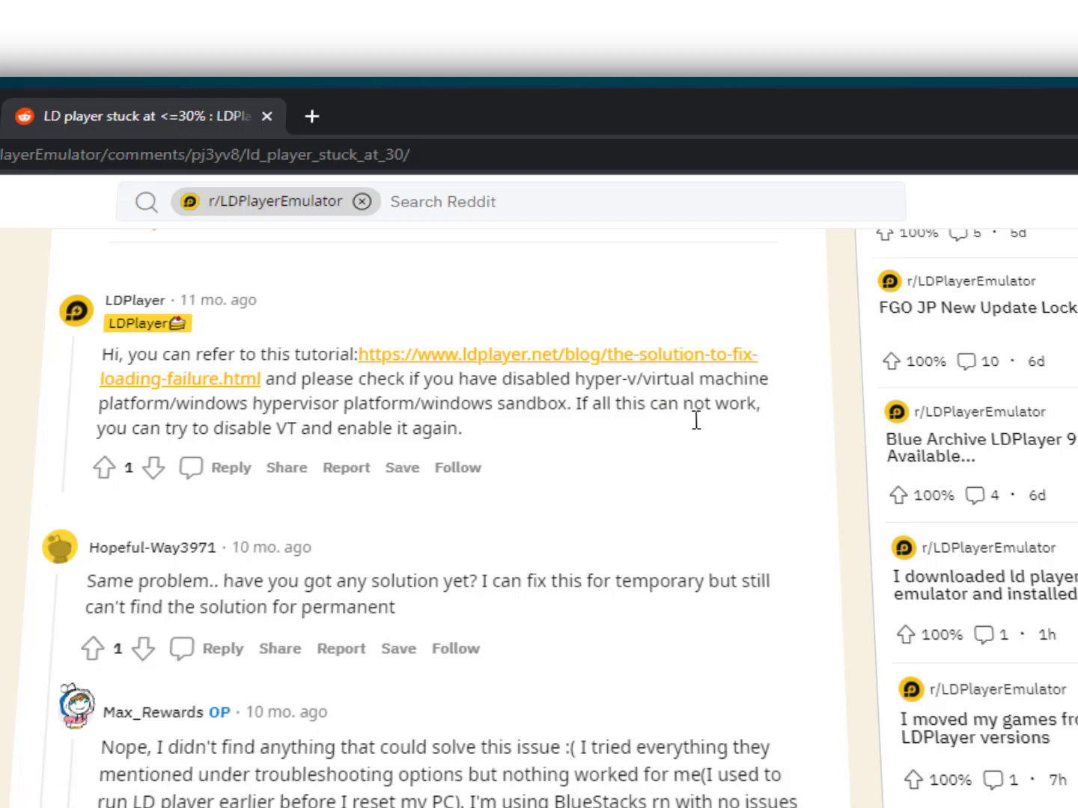
pyautogui.moveTo(473, 435); pyautogui.dragTo(289, 433)
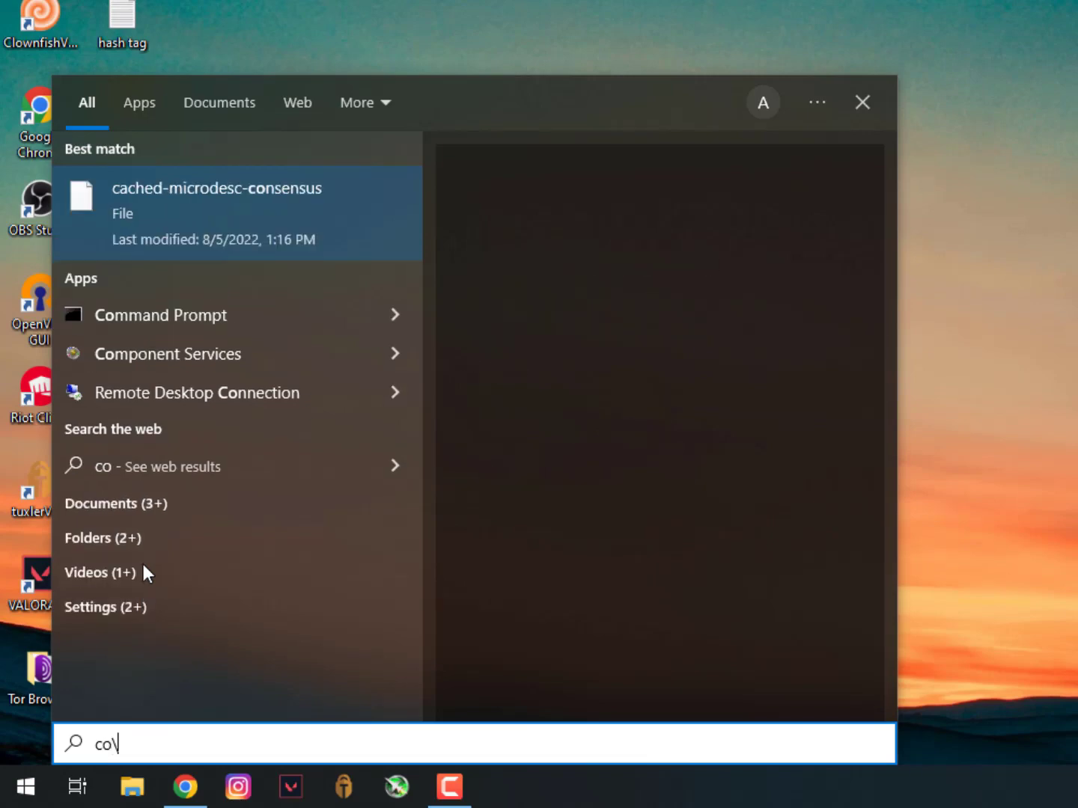
# Search Windows for Control Panel, open the Windows features dialog from its Programs category, and reposition the dialog
pyautogui.press('Escape')
pyautogui.press('Escape')
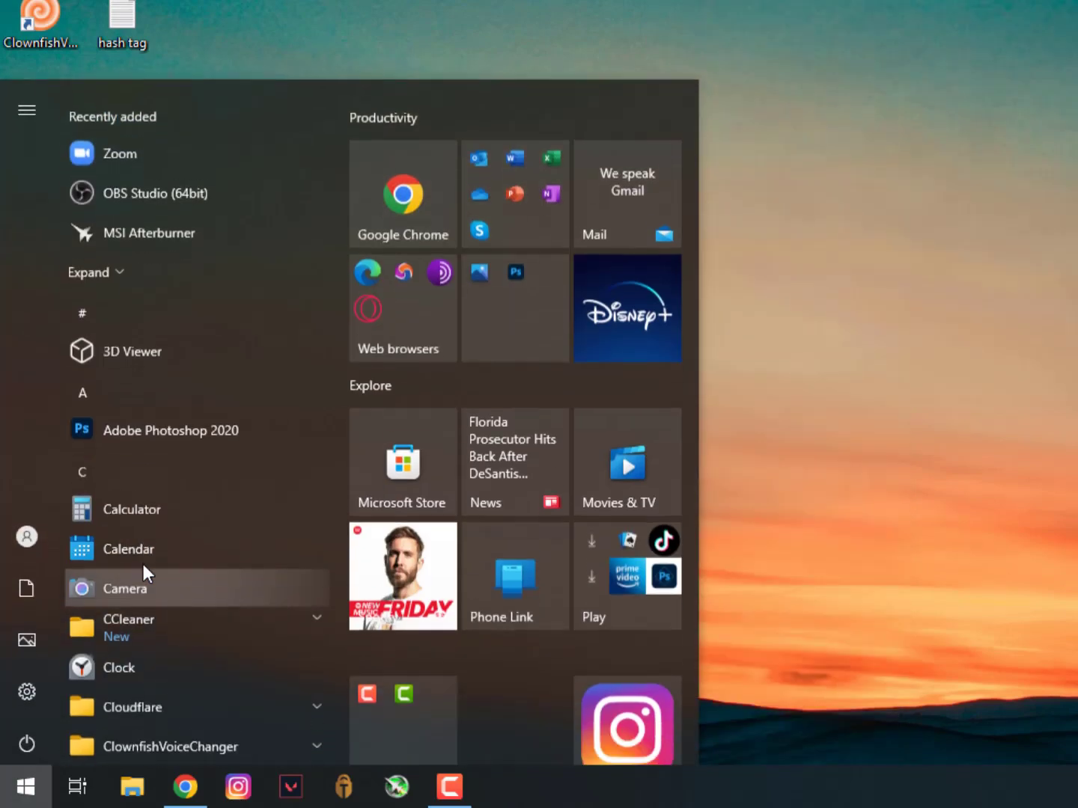
pyautogui.press('super')
pyautogui.write('control')
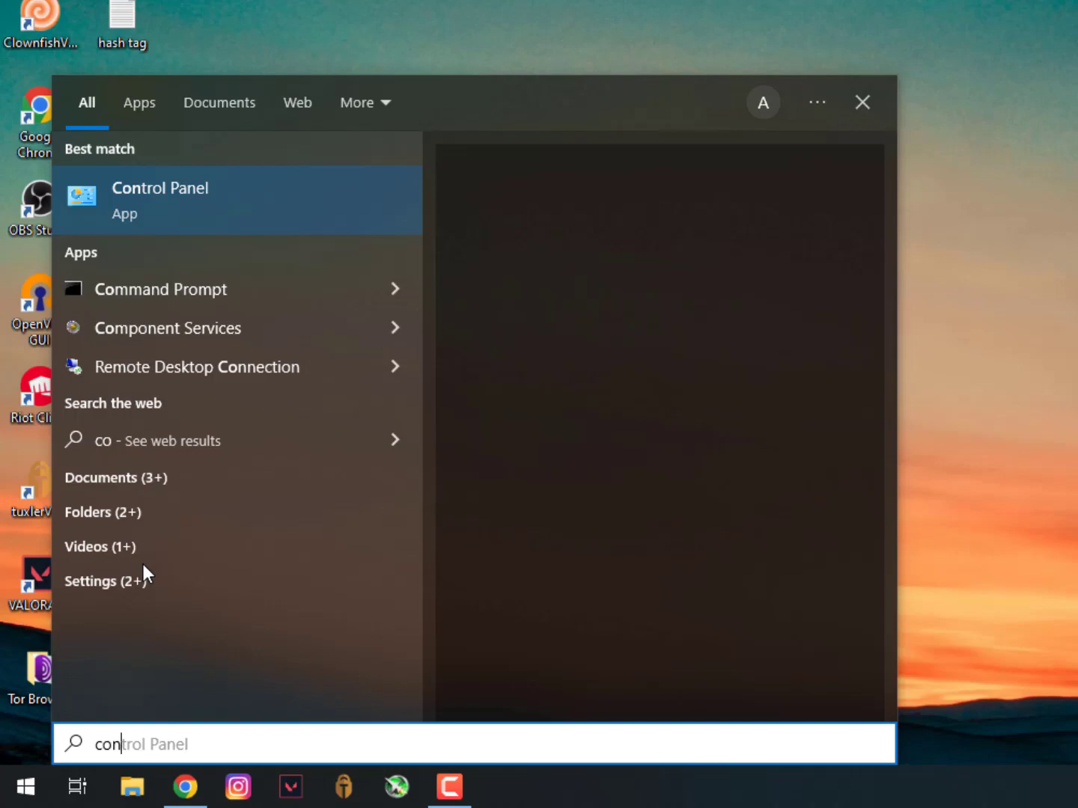
pyautogui.click(216, 204)
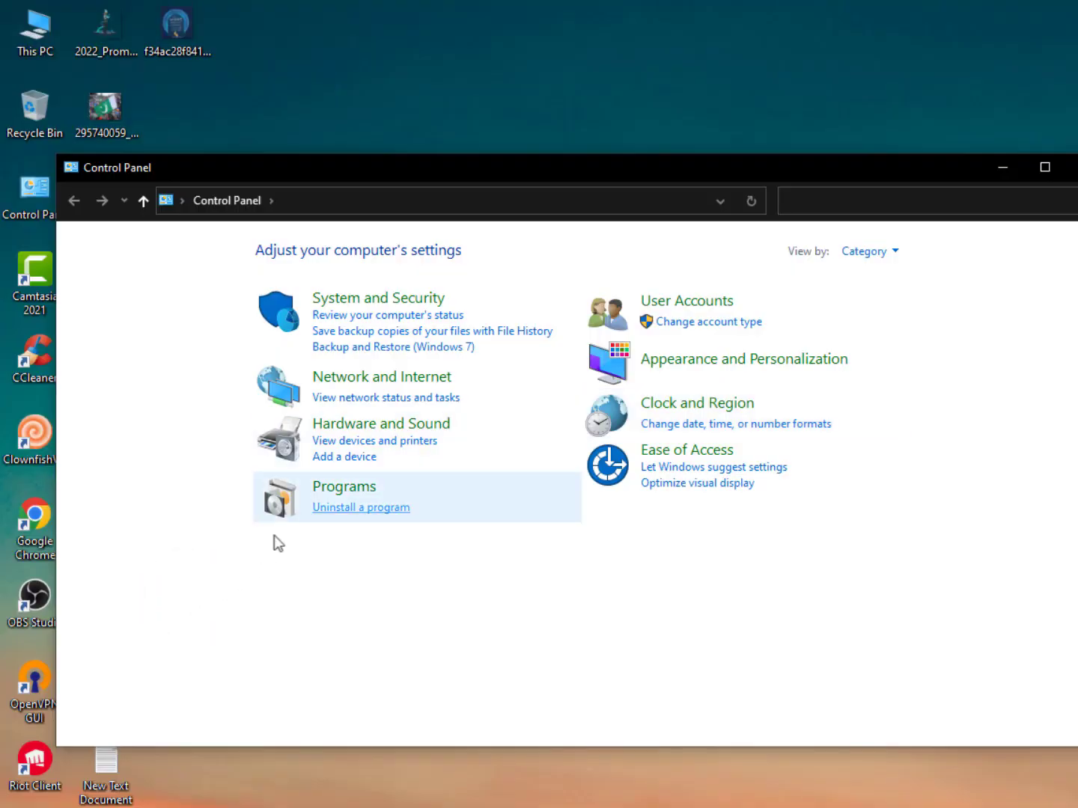
pyautogui.click(344, 494)
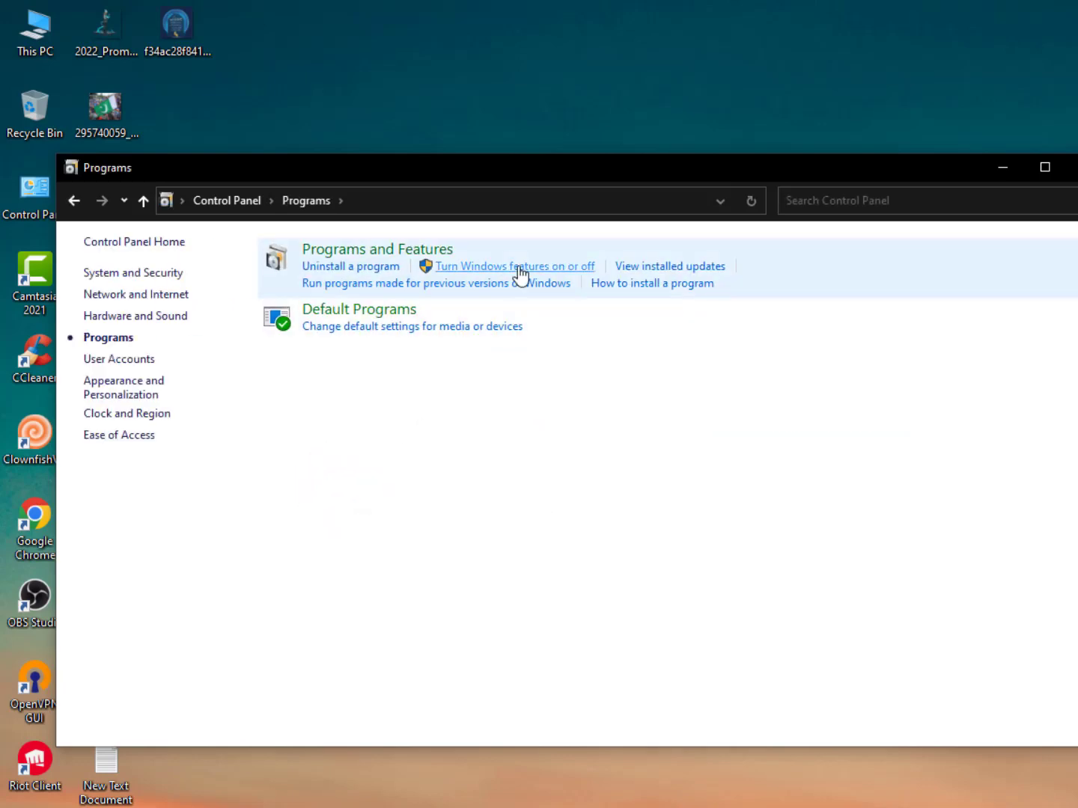
pyautogui.click(520, 268)
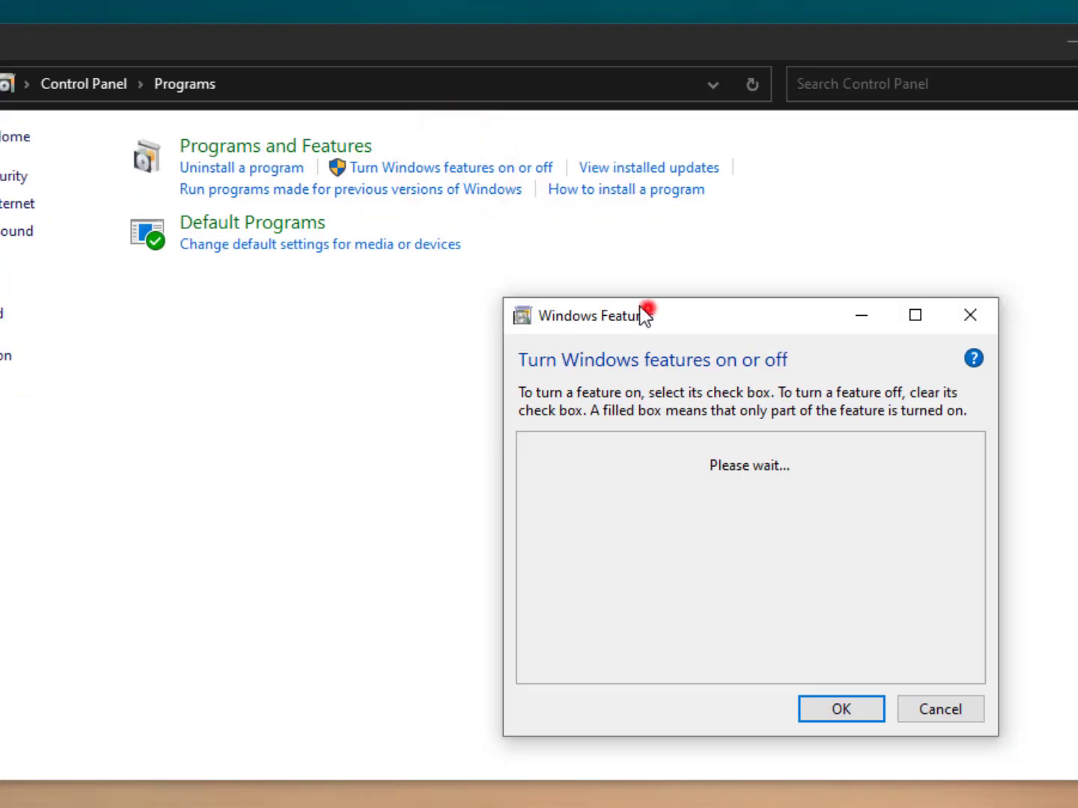
pyautogui.moveTo(644, 314); pyautogui.dragTo(435, 39)
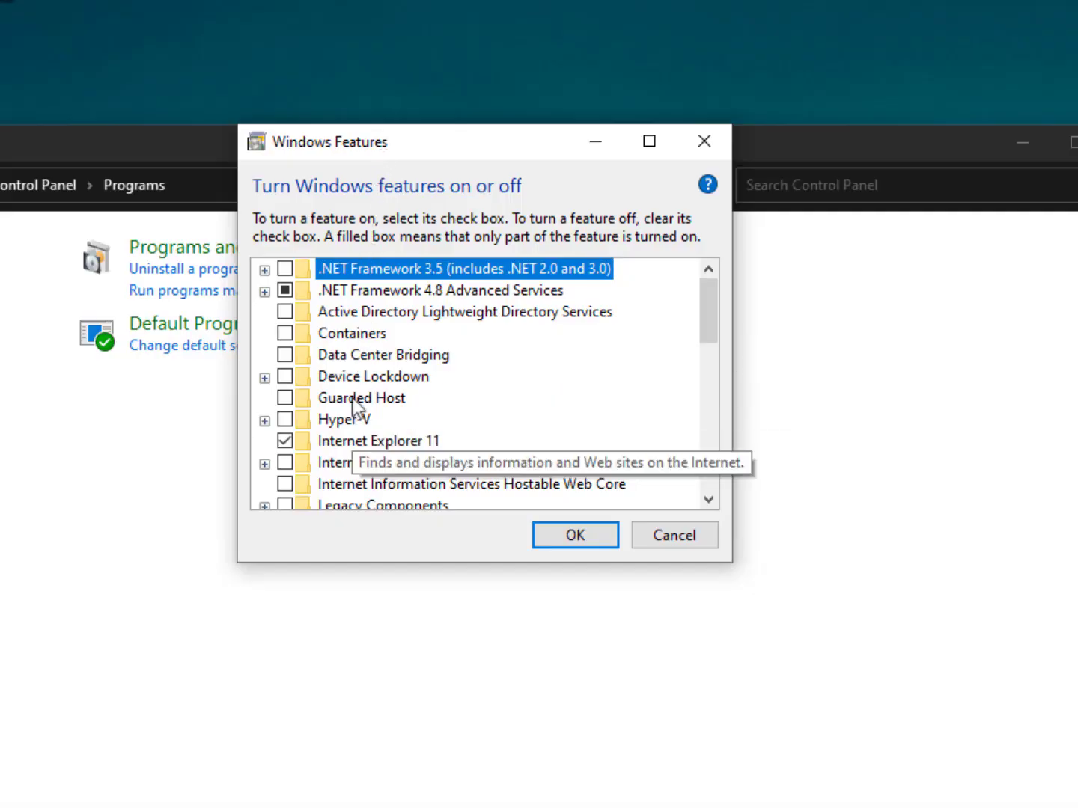
# Check whether Hyper-V, Virtual Machine Platform, Windows Hypervisor Platform and Windows Sandbox are turned off in the Windows features list
pyautogui.click(346, 420)
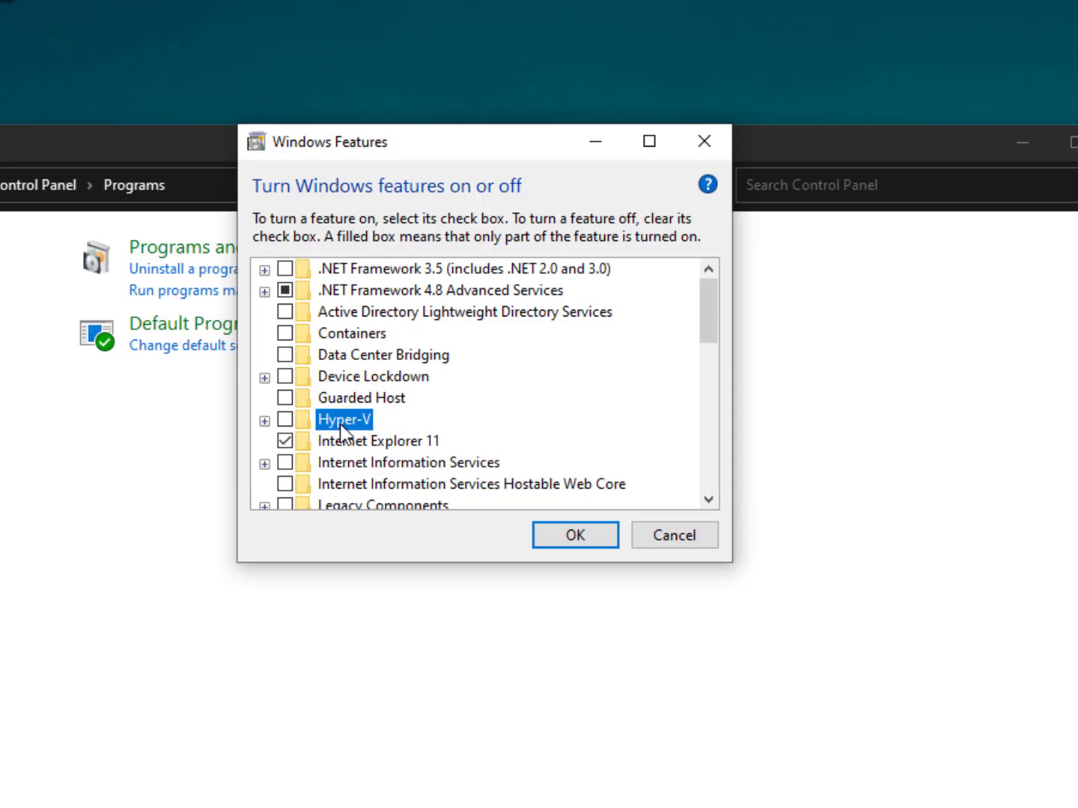
pyautogui.moveTo(718, 308); pyautogui.dragTo(718, 420)
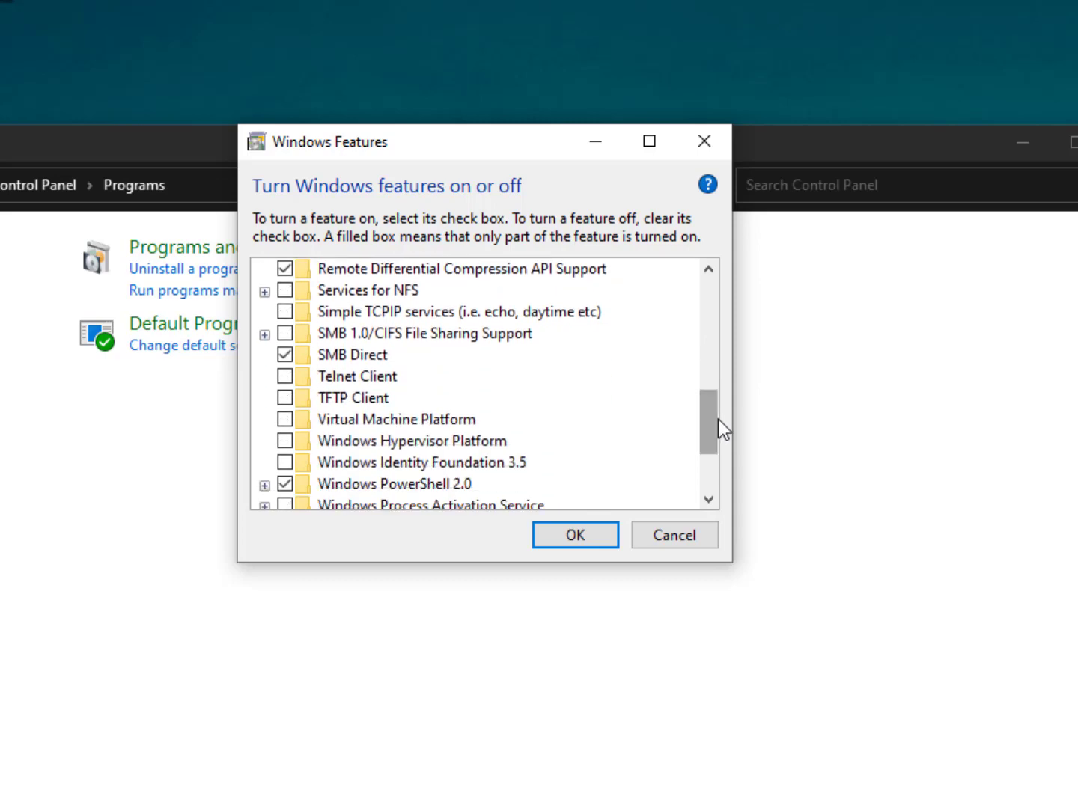
pyautogui.click(415, 420)
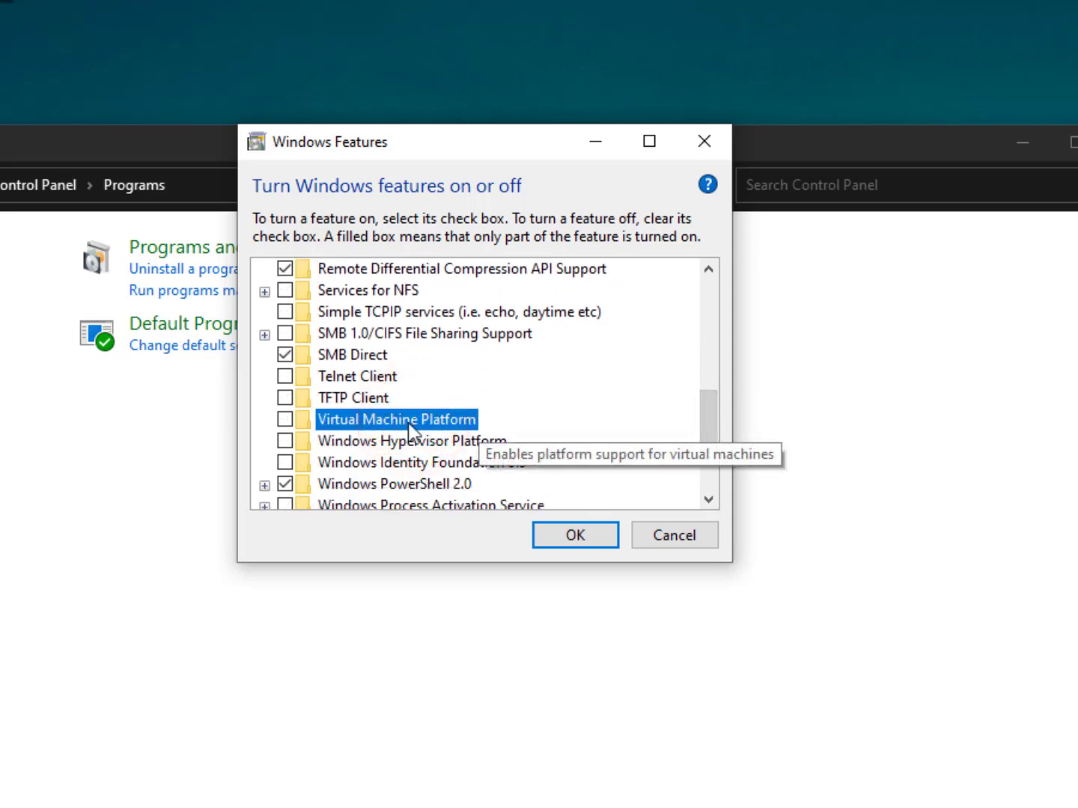
pyautogui.click(372, 446)
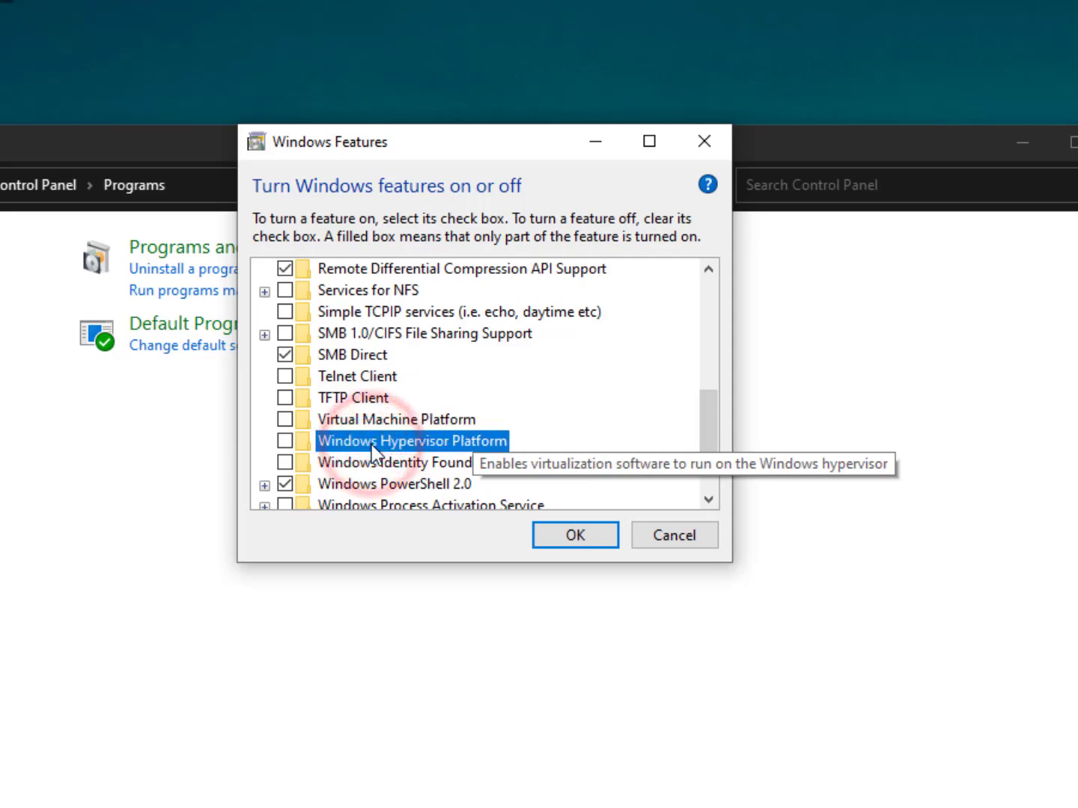
pyautogui.moveTo(707, 433); pyautogui.dragTo(707, 462)
pyautogui.click(438, 420)
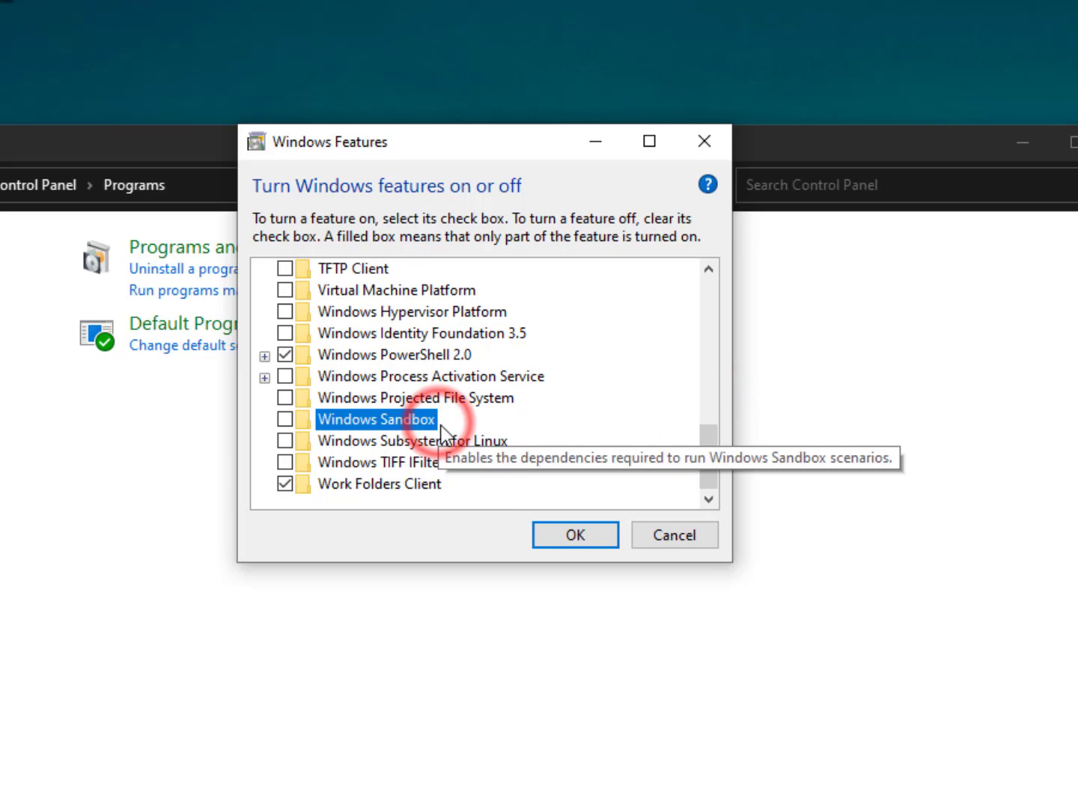
# Review the Windows Hypervisor Platform entry and the surrounding features again, then close Windows Features without applying changes
pyautogui.scroll(1, 444, 431)
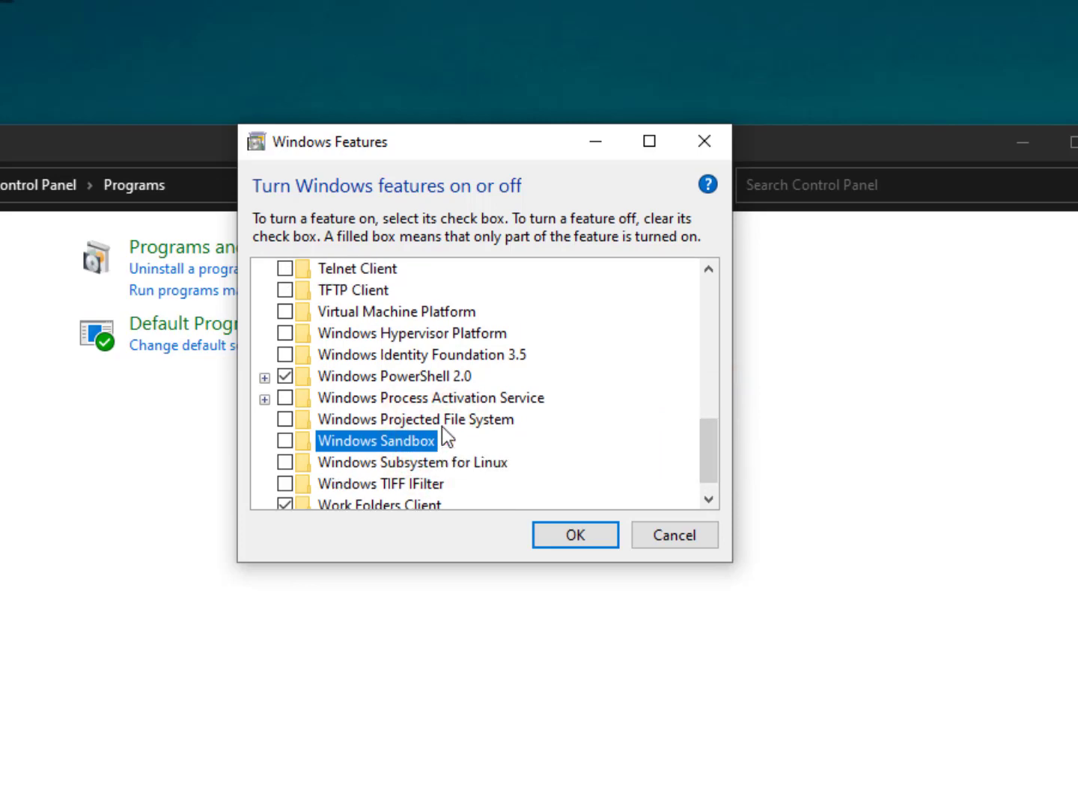
pyautogui.scroll(-1, 442, 428)
pyautogui.scroll(1, 442, 428)
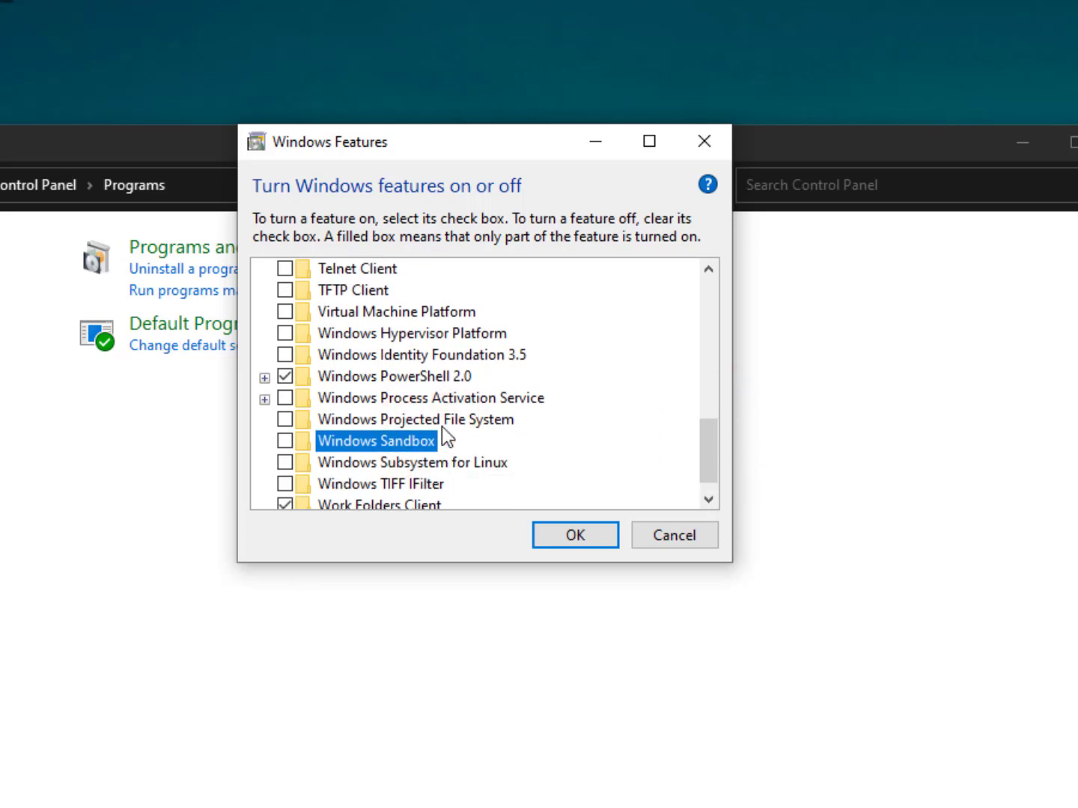
pyautogui.click(381, 334)
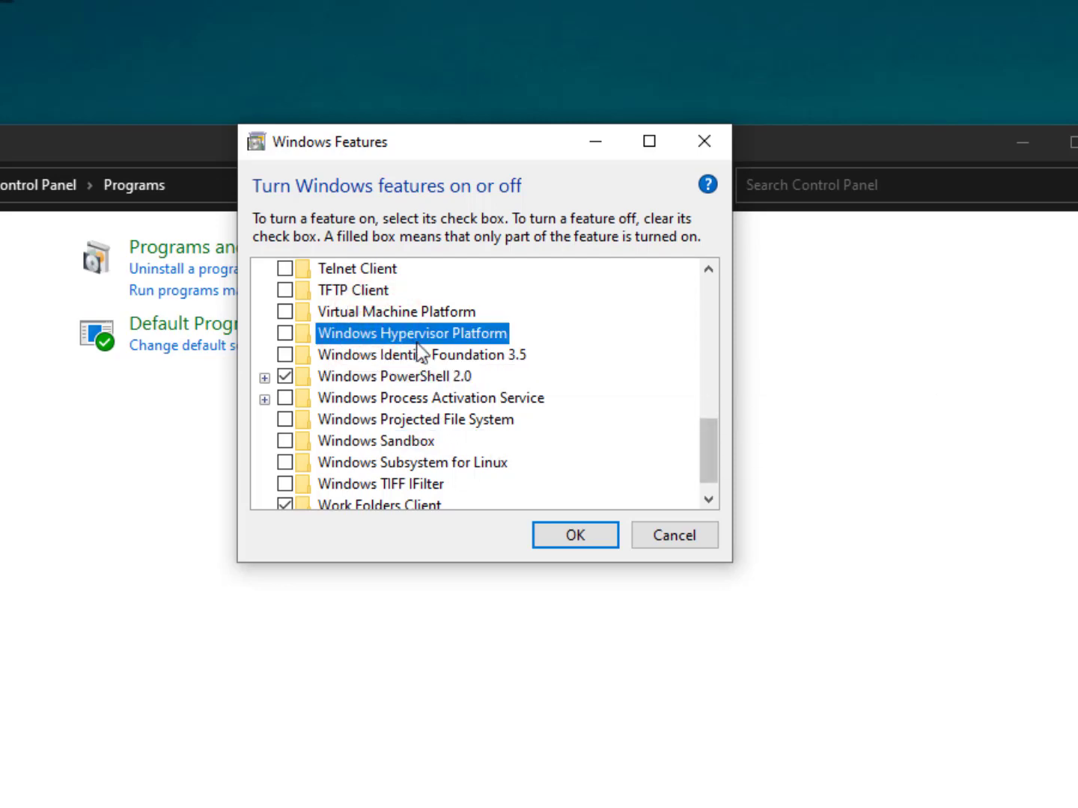
pyautogui.moveTo(702, 453); pyautogui.dragTo(706, 475)
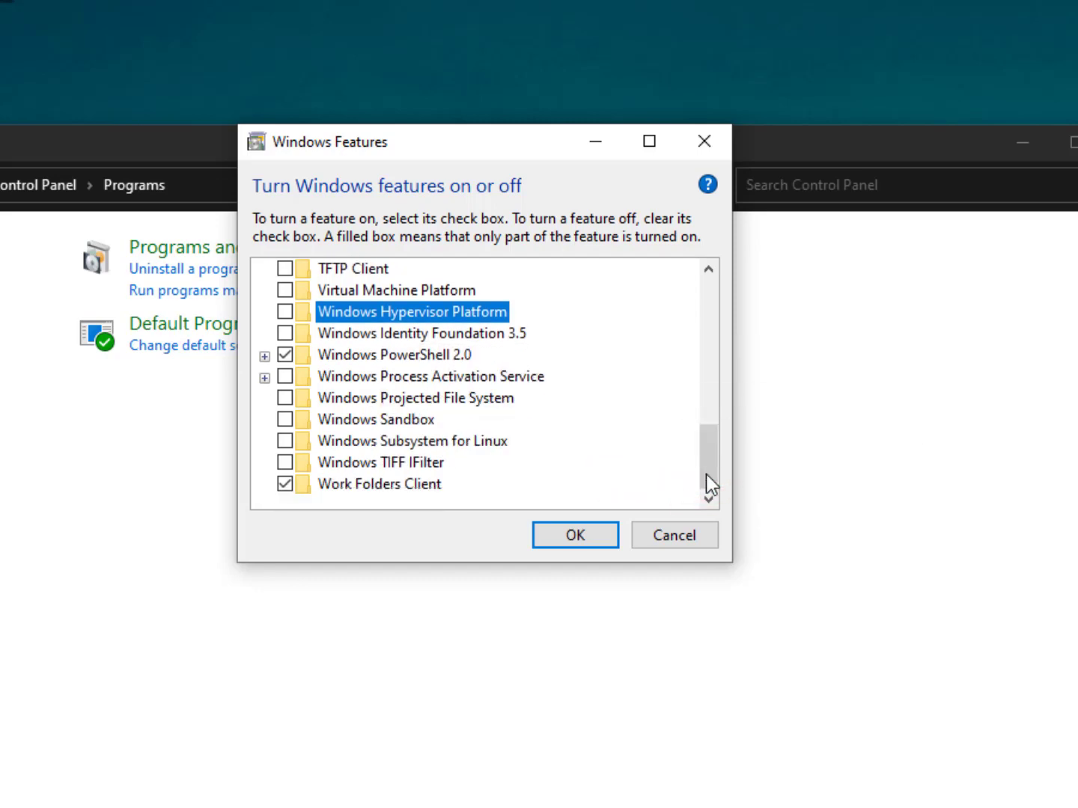
pyautogui.scroll(3, 567, 409)
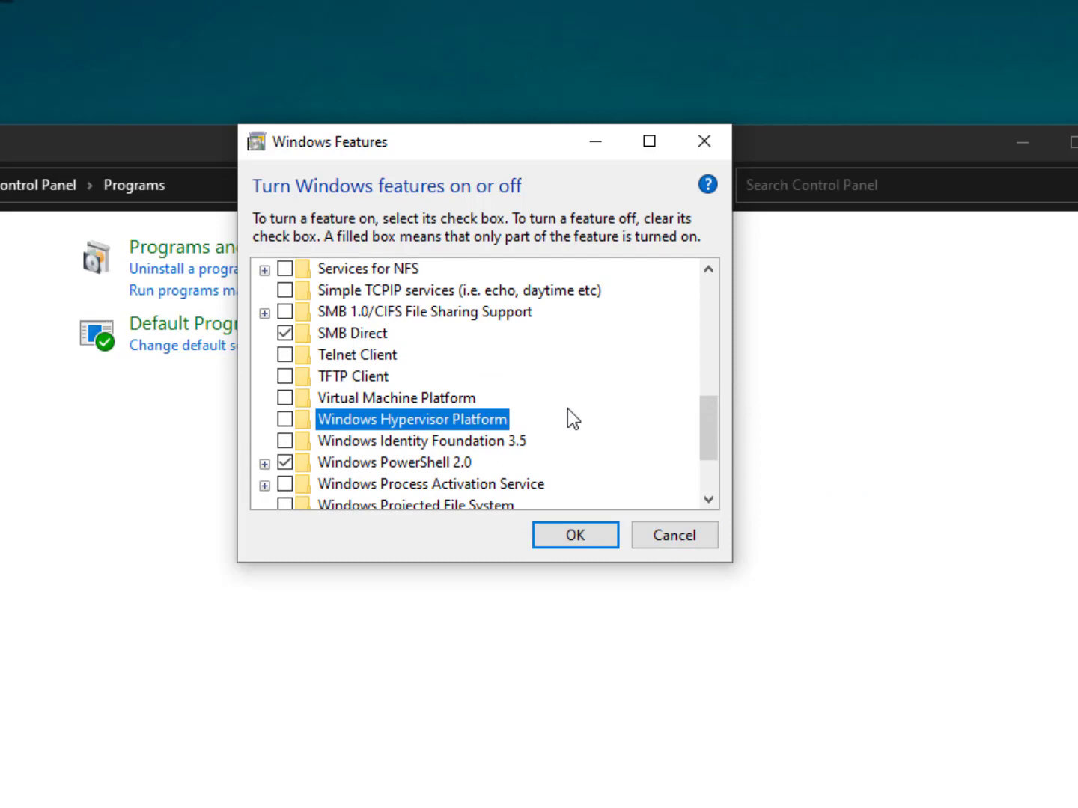
pyautogui.scroll(2, 568, 411)
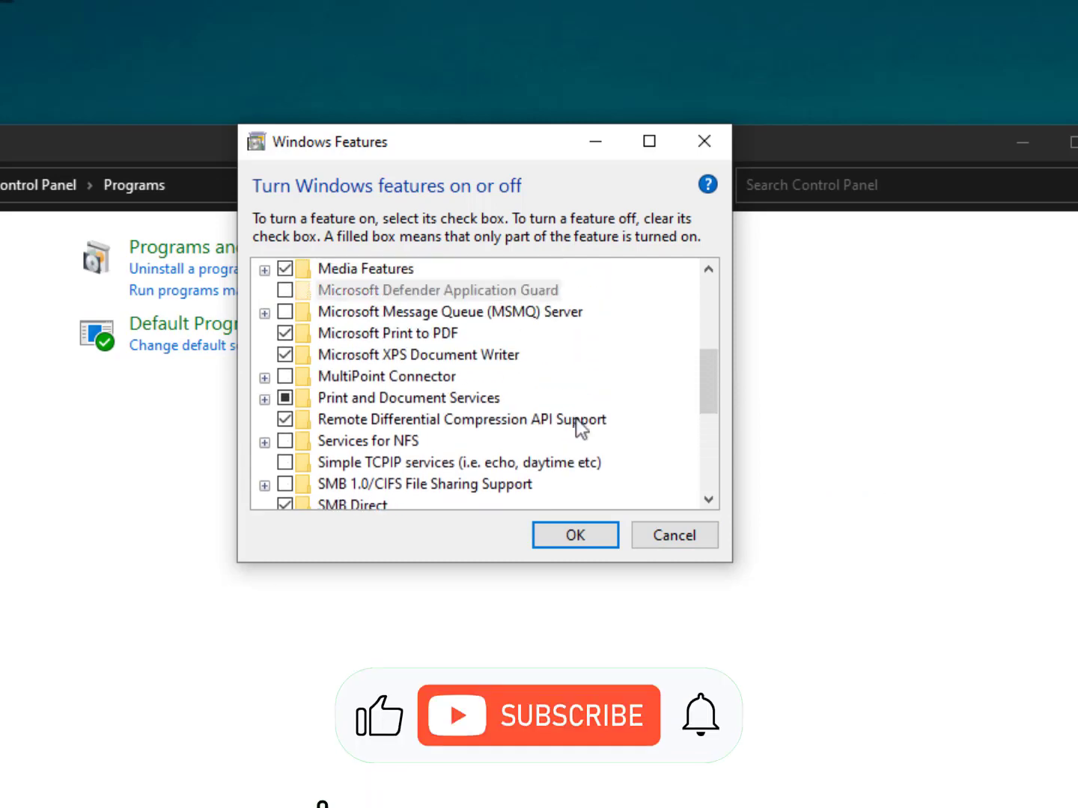
pyautogui.click(674, 536)
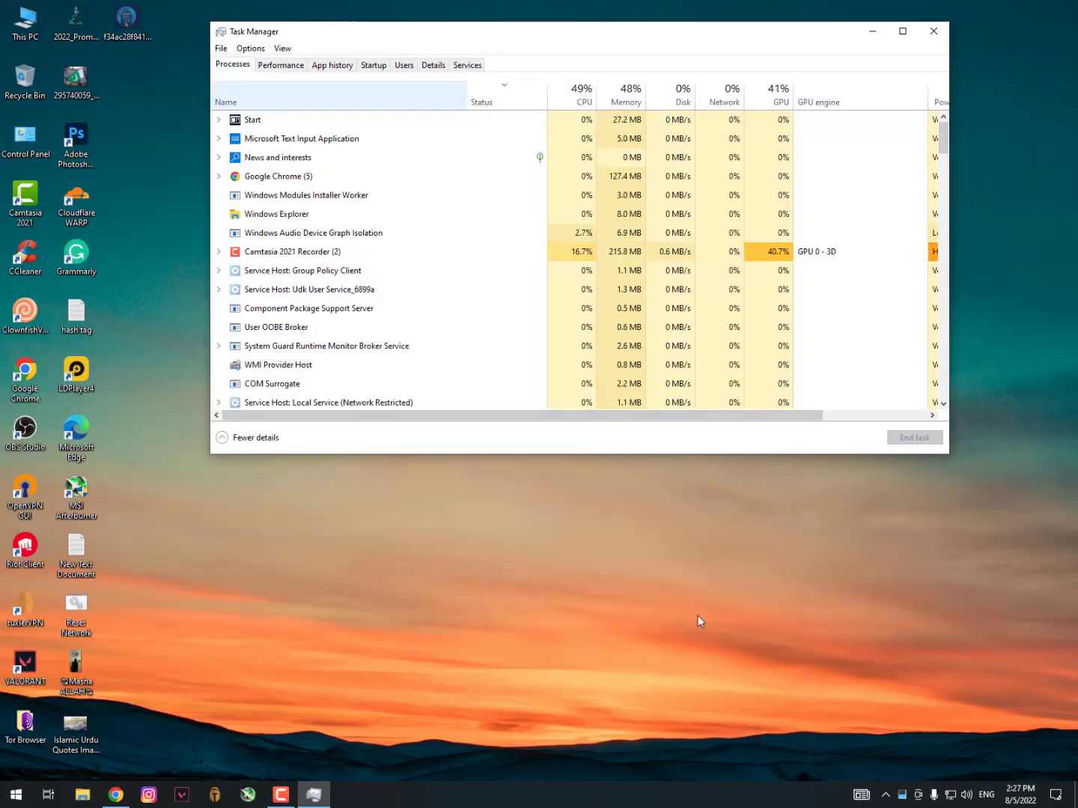
# Check the CPU's Virtualization status in Task Manager's performance details, then close Task Manager
pyautogui.click(297, 67)
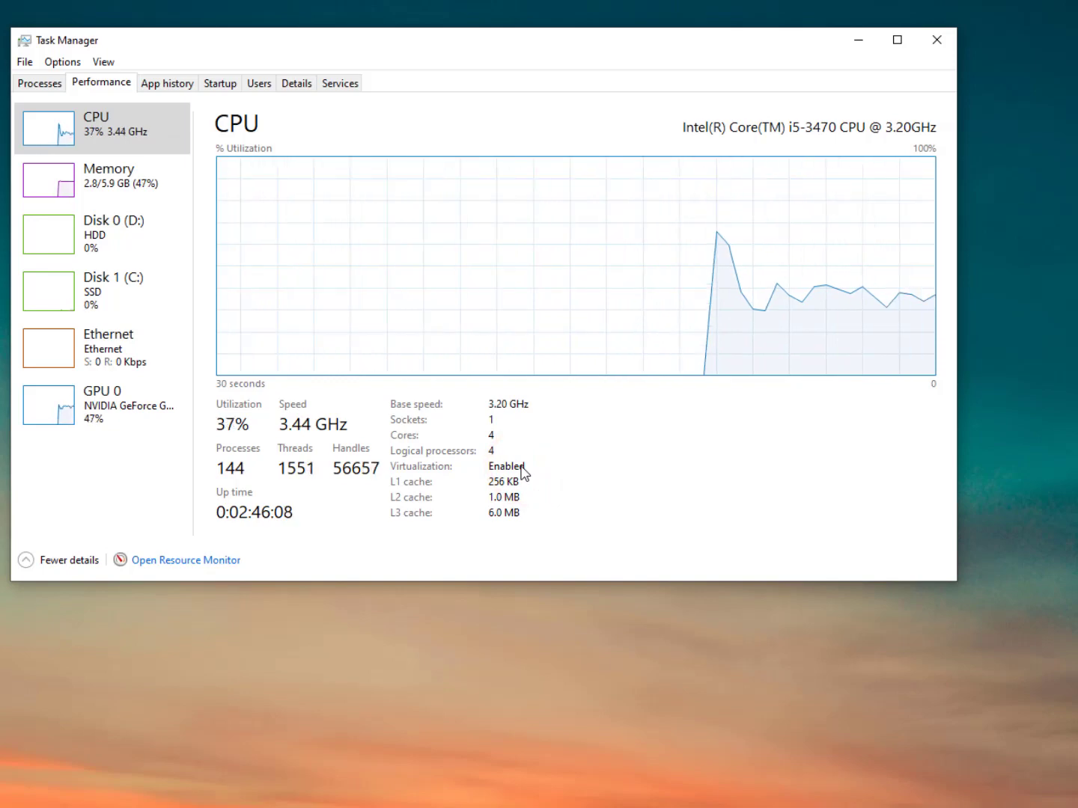
pyautogui.click(521, 466)
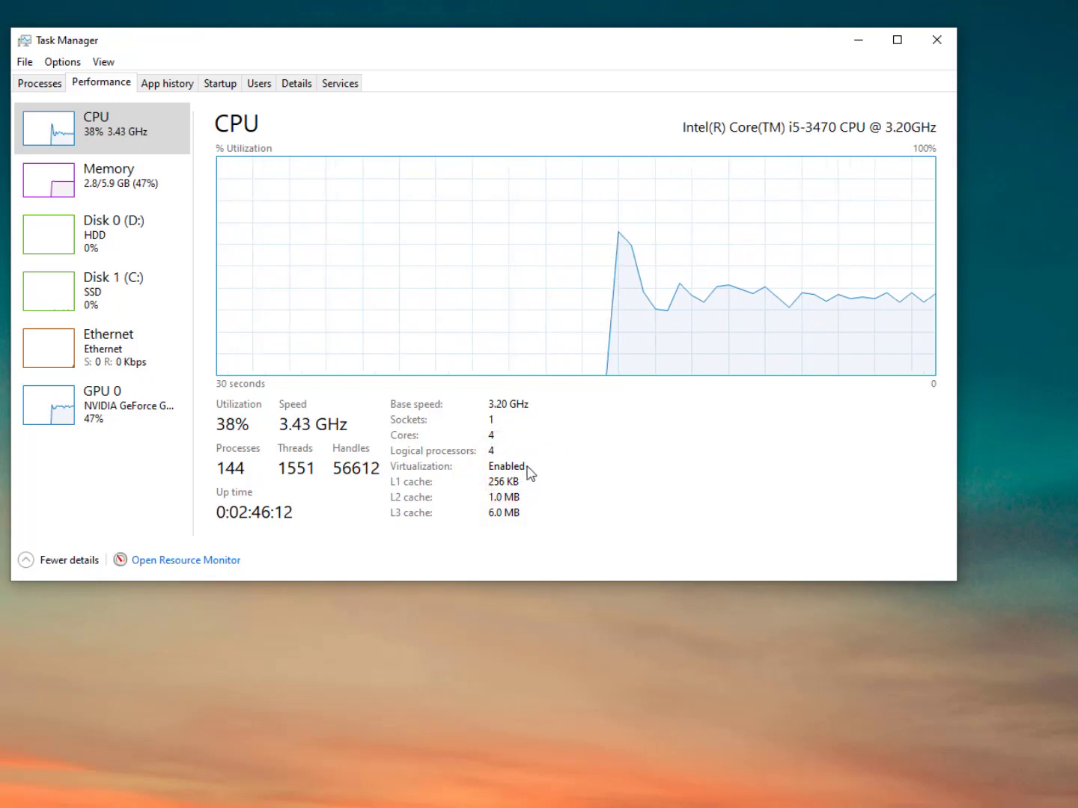
pyautogui.click(527, 465)
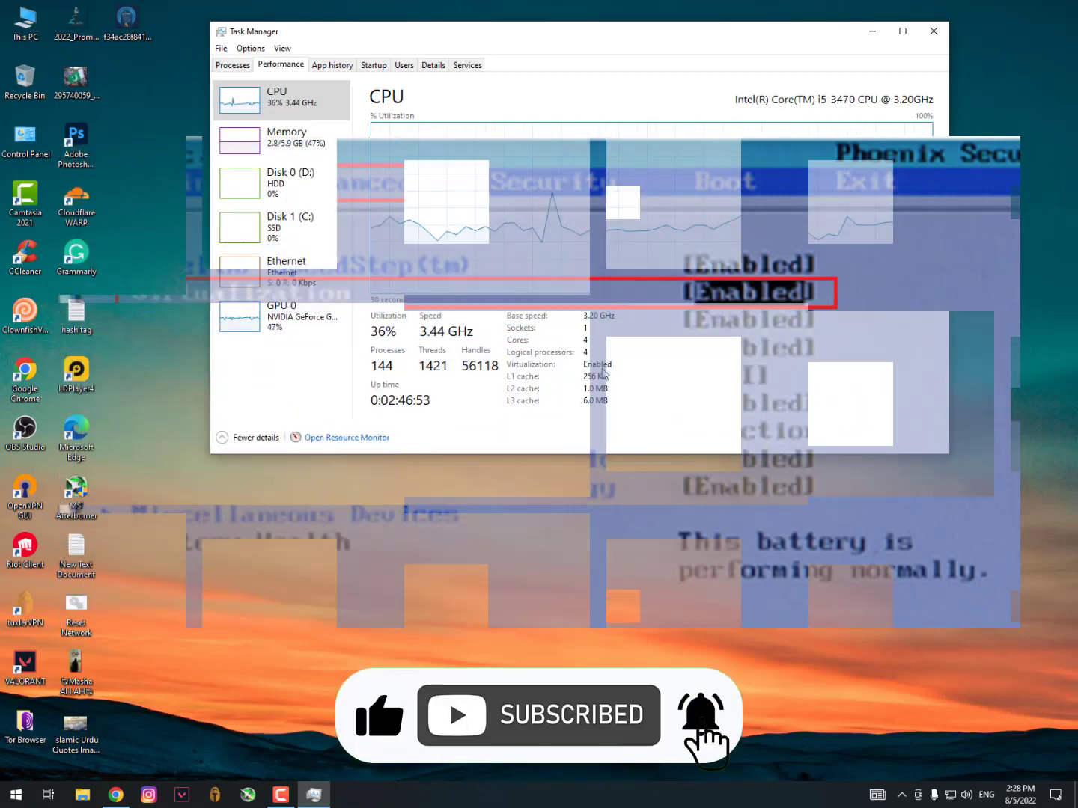
pyautogui.click(933, 30)
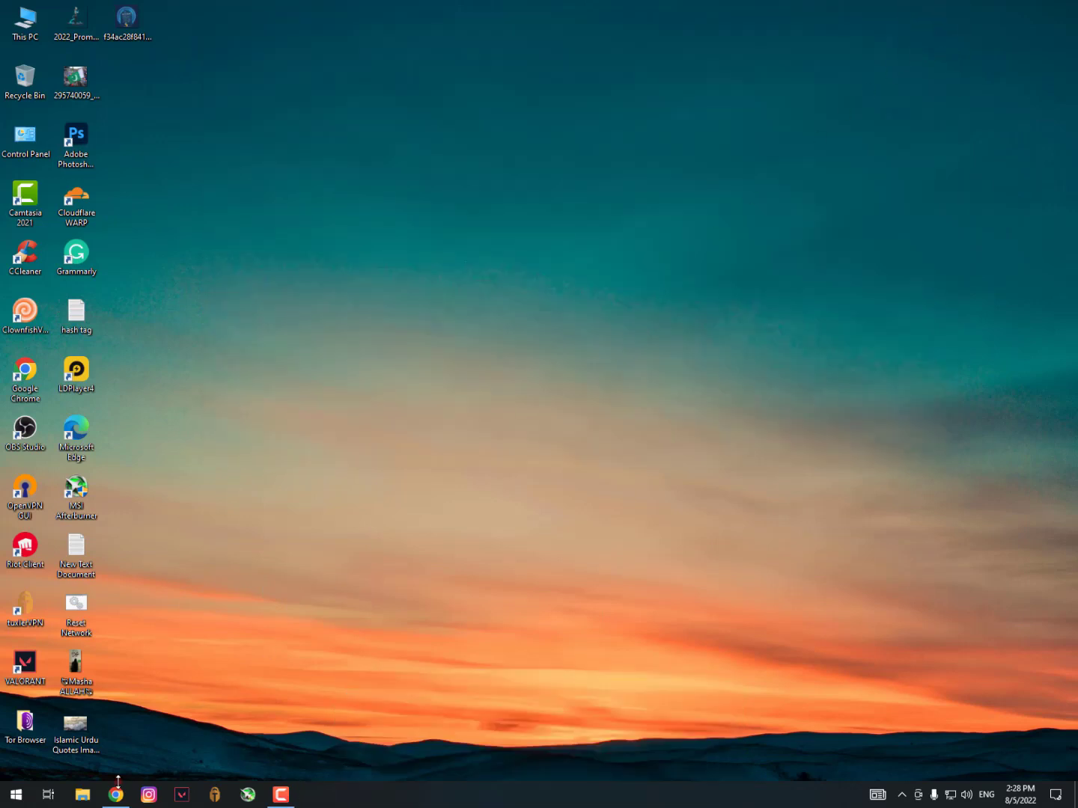
# Switch back to the Reddit thread in Chrome and review LDPlayer's reply and the comments below it
pyautogui.click(117, 790)
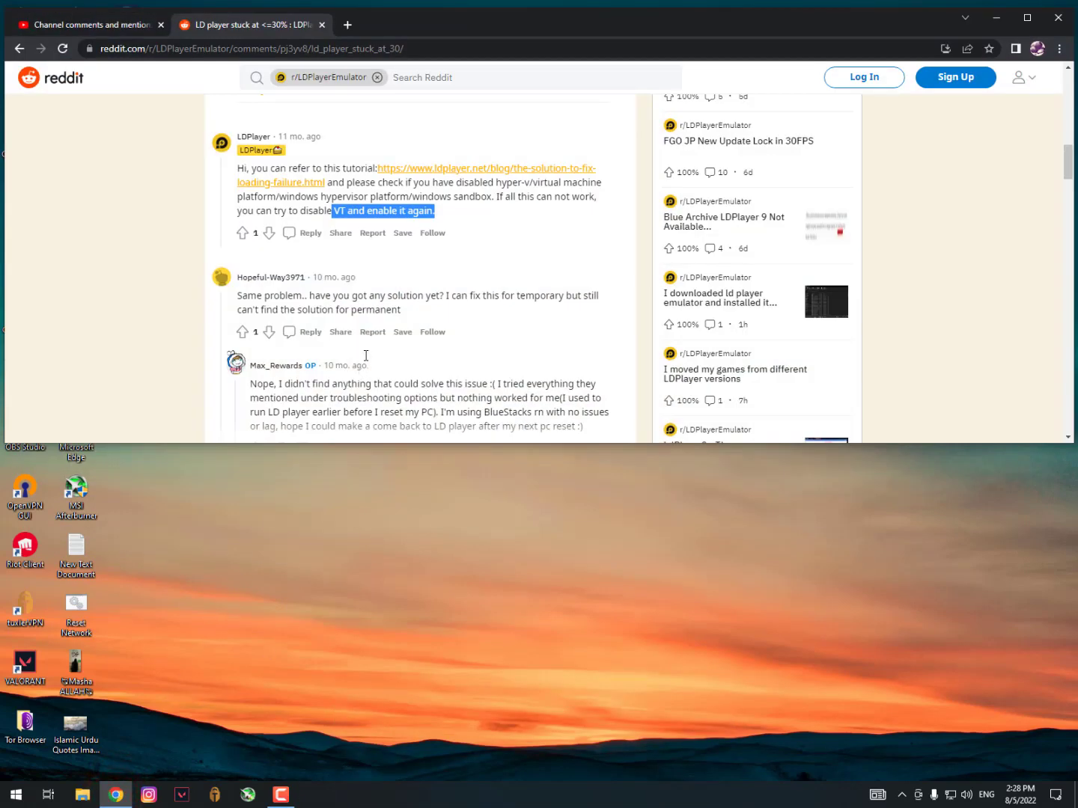
pyautogui.scroll(-1, 365, 355)
pyautogui.scroll(2, 366, 355)
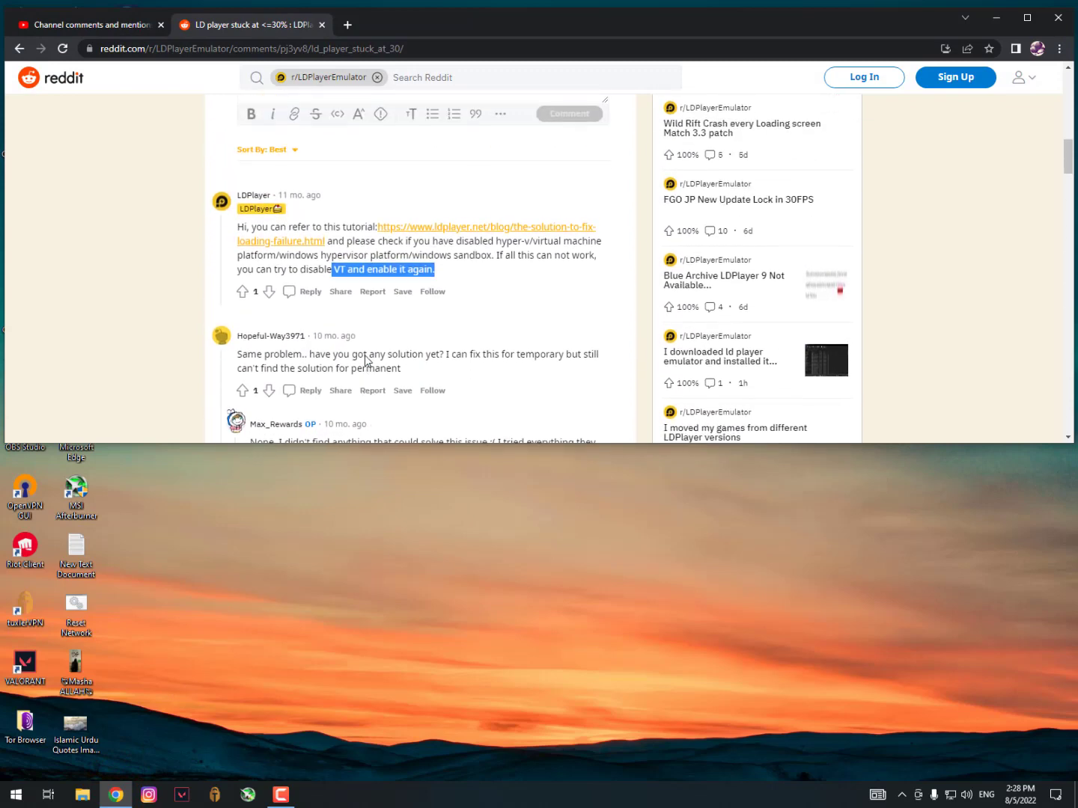
# Clear the text highlight in LDPlayer's reply and reread its advice on virtualization features and on disabling and re-enabling VT
pyautogui.scroll(1, 365, 359)
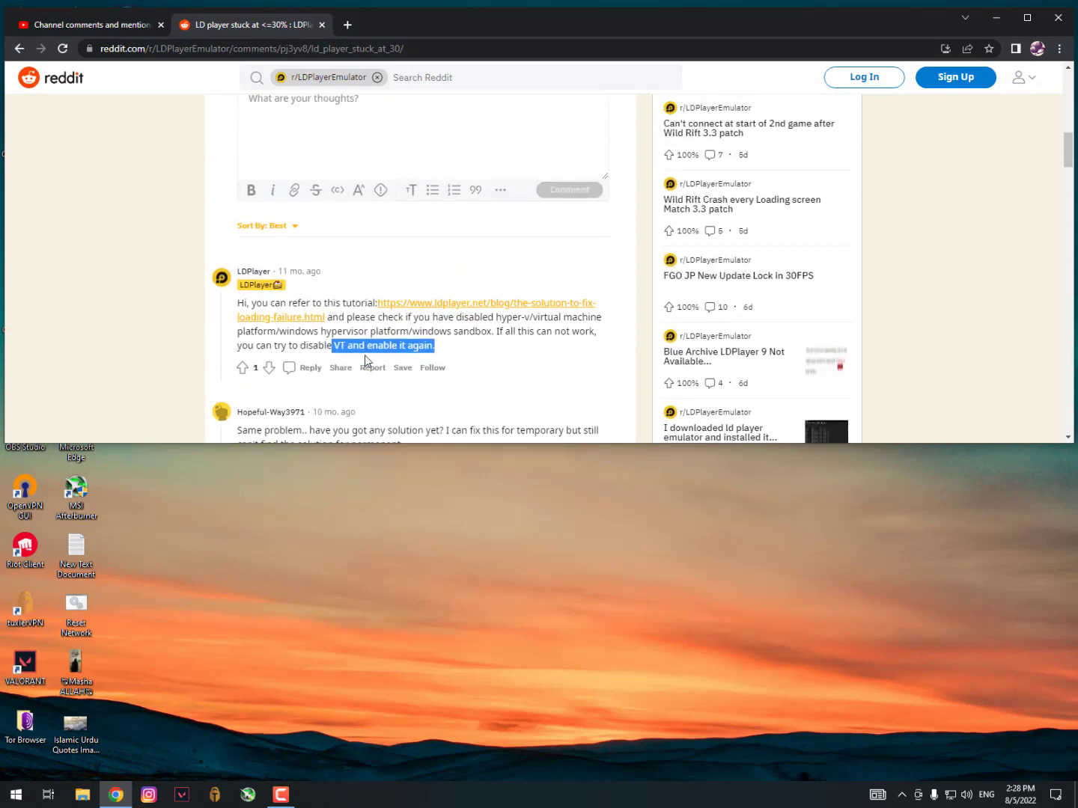
pyautogui.click(488, 353)
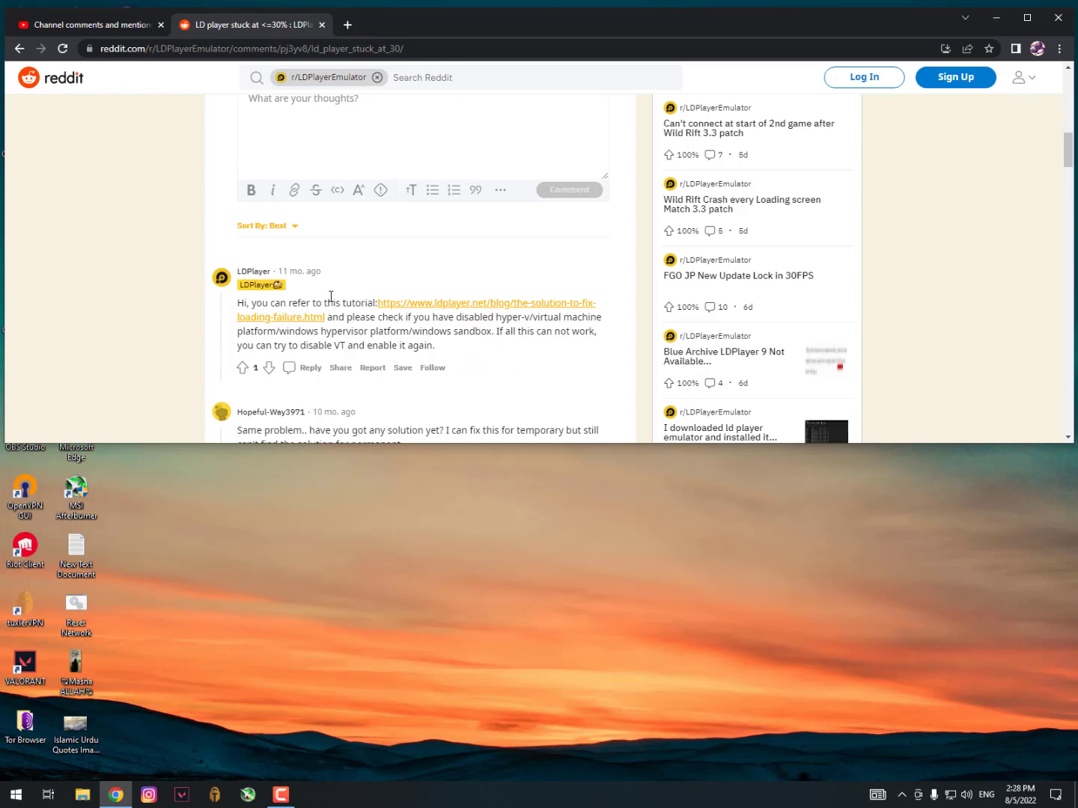
pyautogui.scroll(-1, 471, 355)
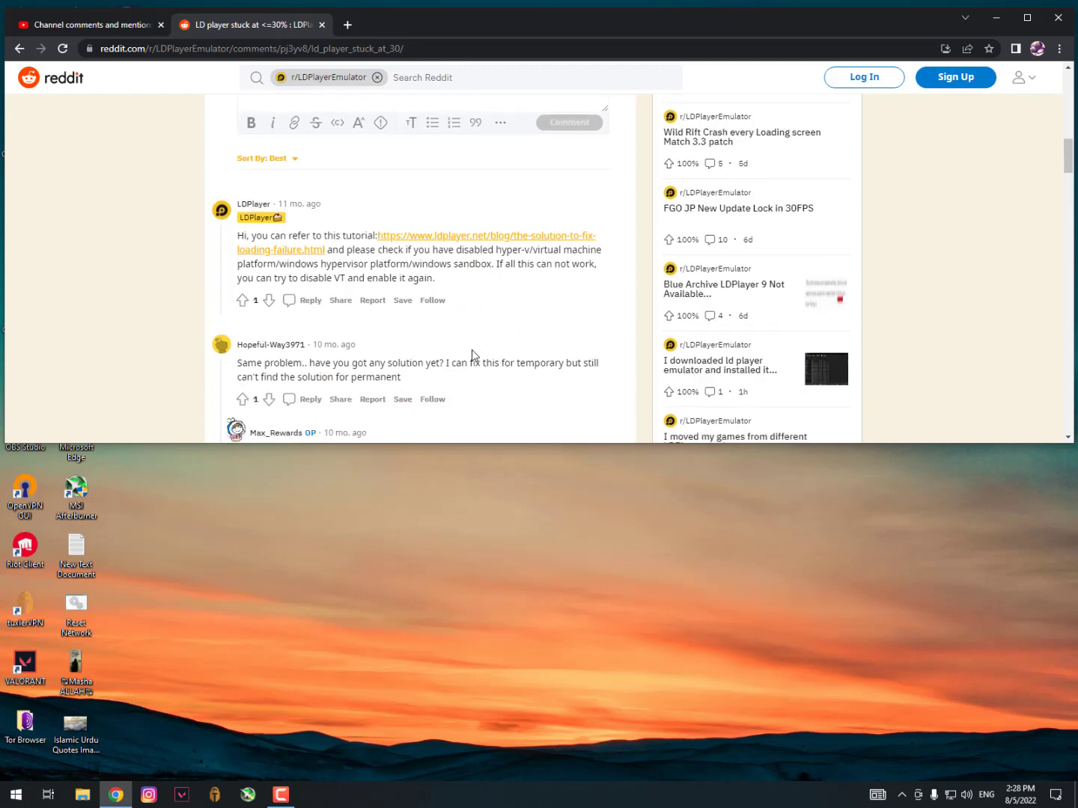
pyautogui.scroll(-1, 471, 355)
pyautogui.scroll(2, 472, 356)
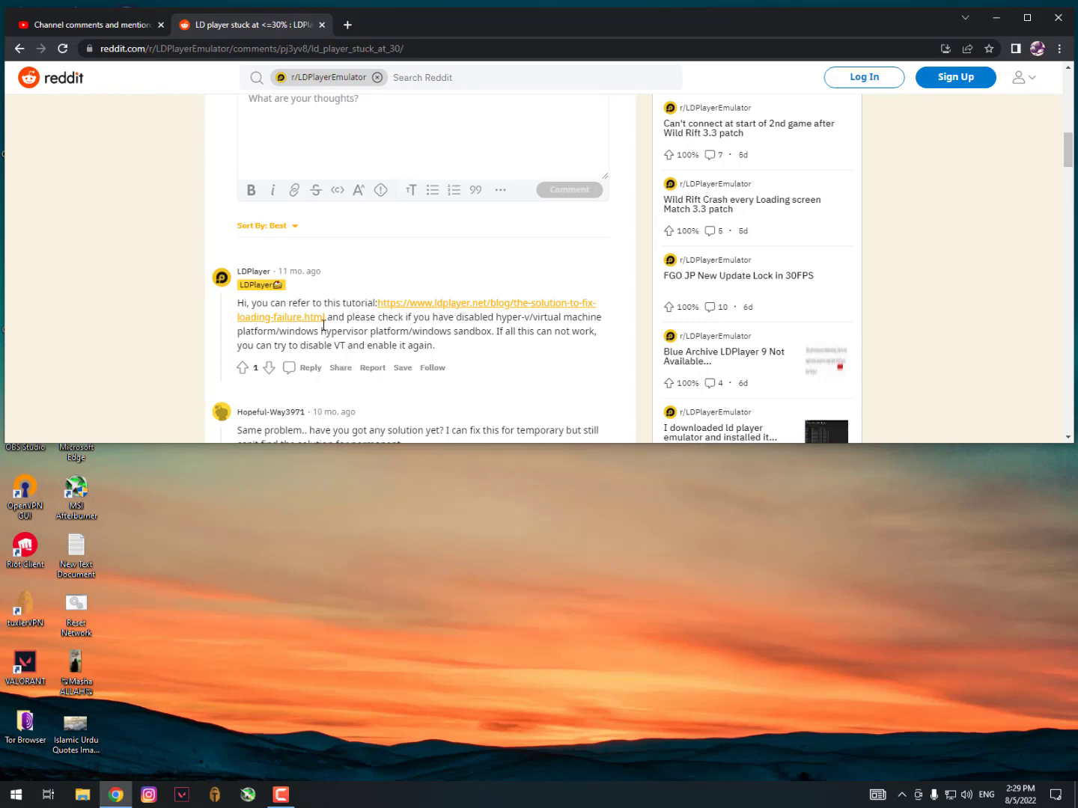
pyautogui.scroll(1, 324, 325)
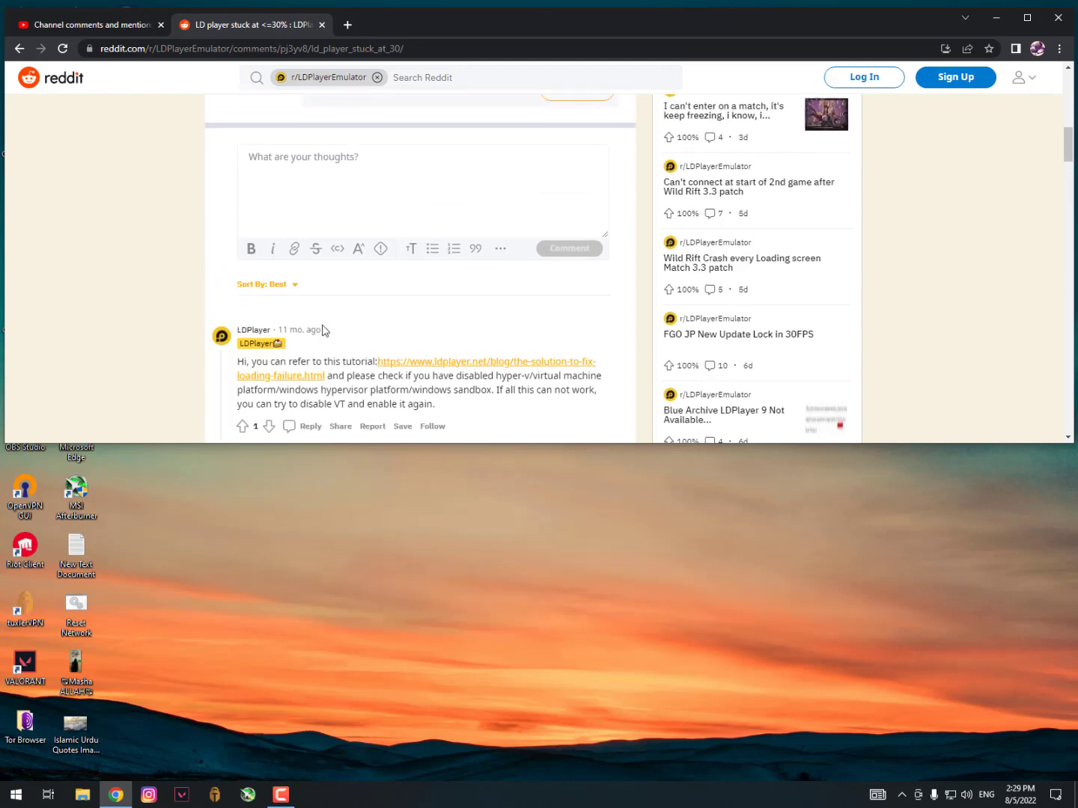
pyautogui.scroll(-1, 323, 330)
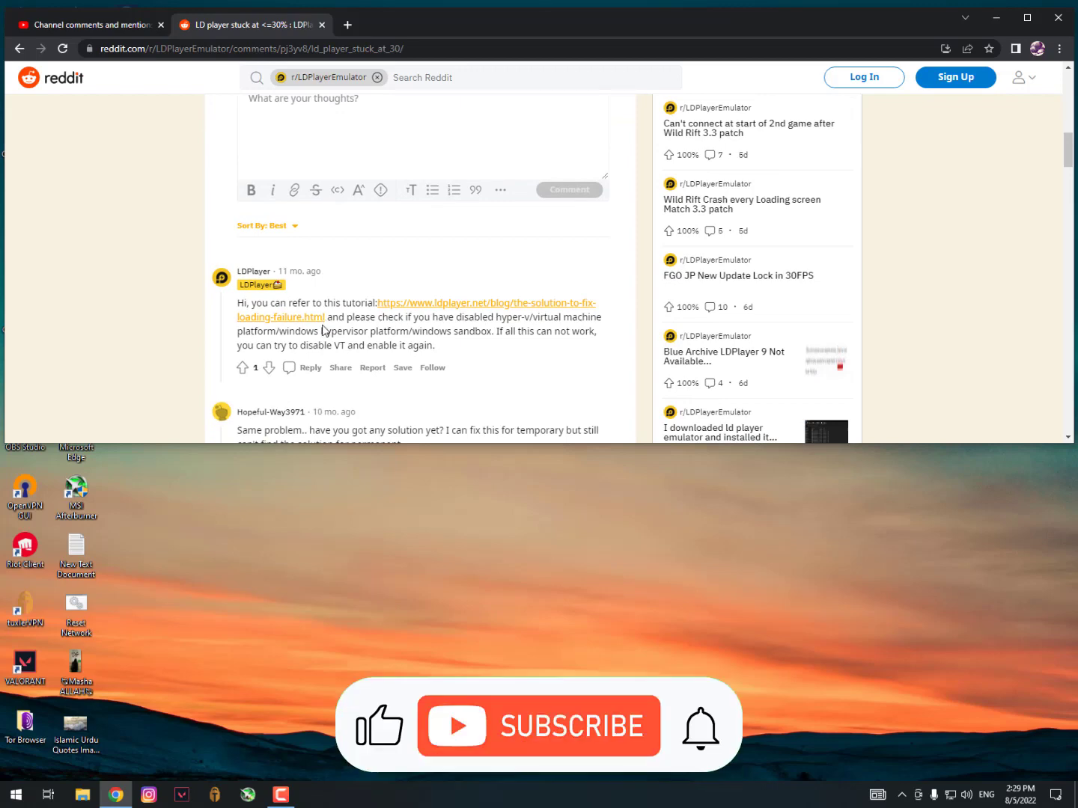